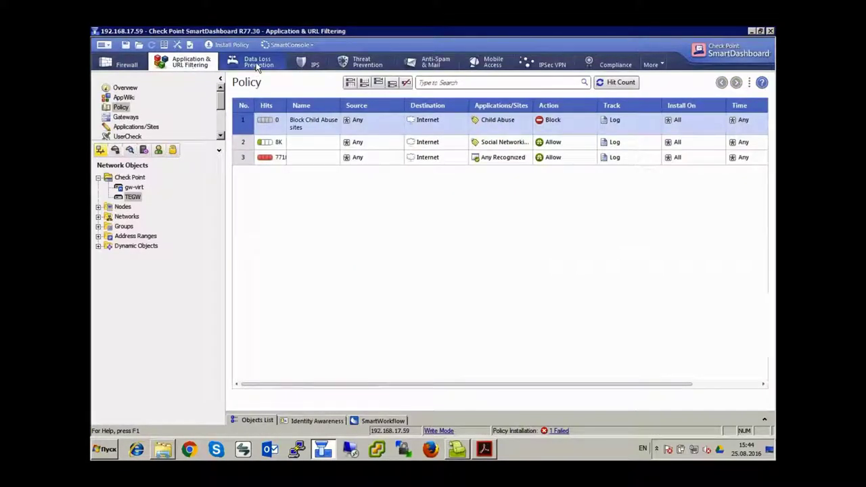
# - View the Data Loss Prevention and IPS sections and the Threat Prevention policy
pyautogui.click(256, 62)
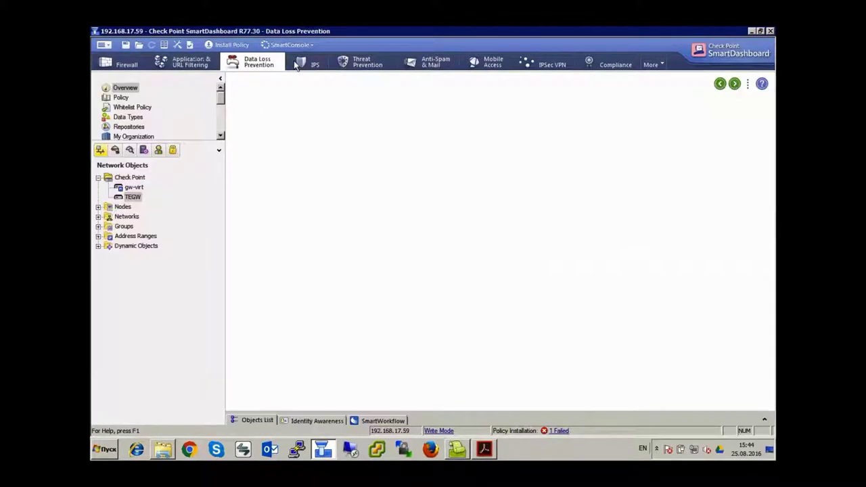
pyautogui.click(301, 61)
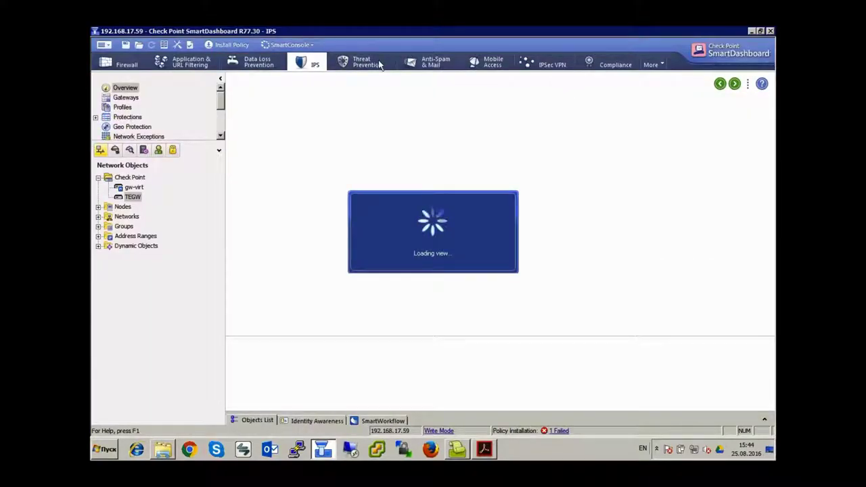
pyautogui.click(378, 60)
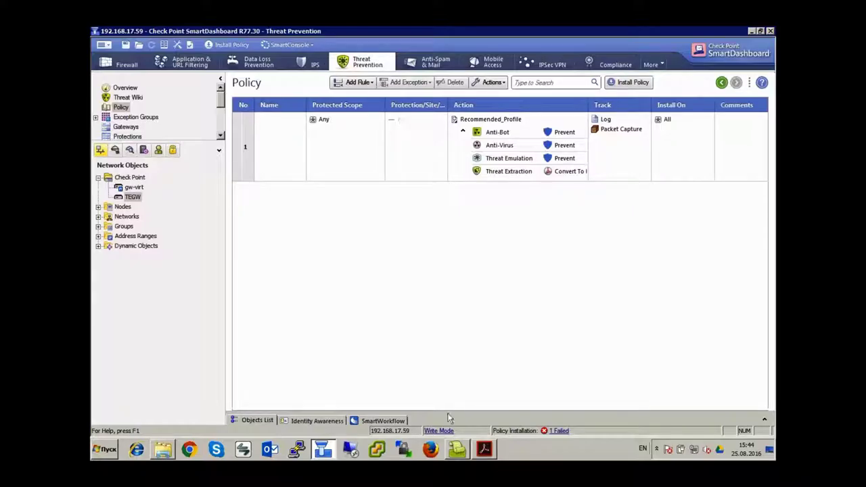
# - Switch to SmartView Tracker to launch SmartEvent, and set the overview period to Last 2 Weeks
pyautogui.click(457, 450)
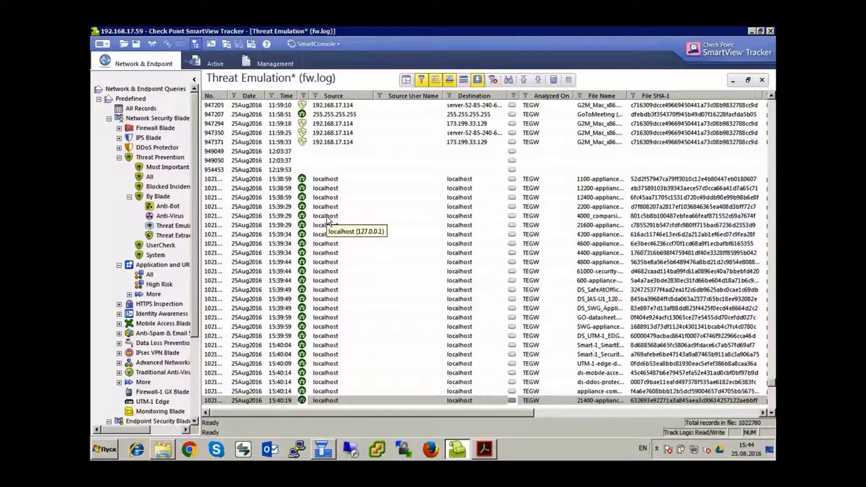
pyautogui.click(309, 44)
pyautogui.click(319, 80)
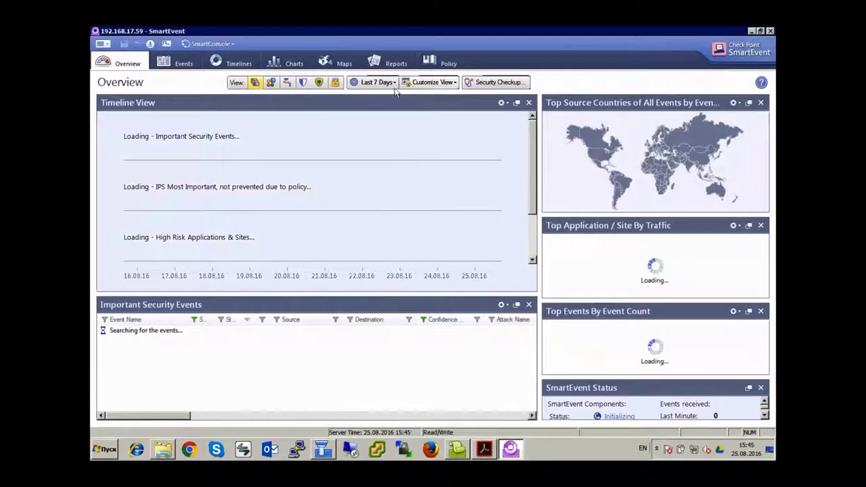
pyautogui.click(373, 82)
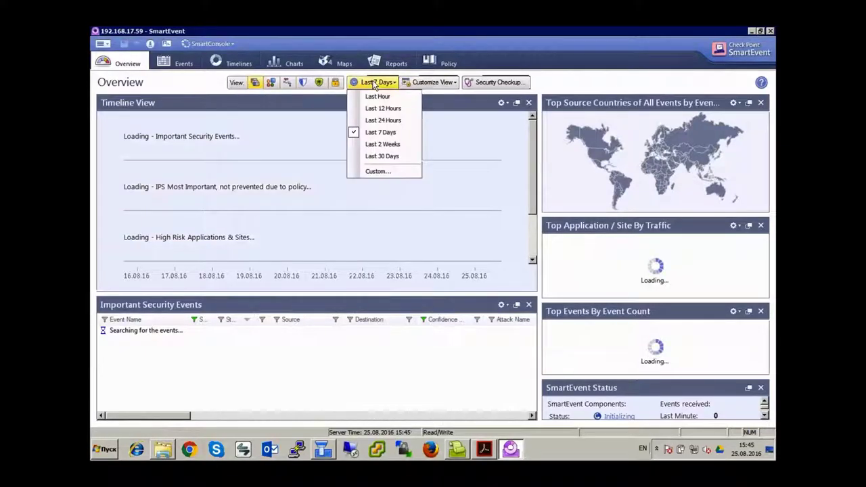
pyautogui.click(369, 145)
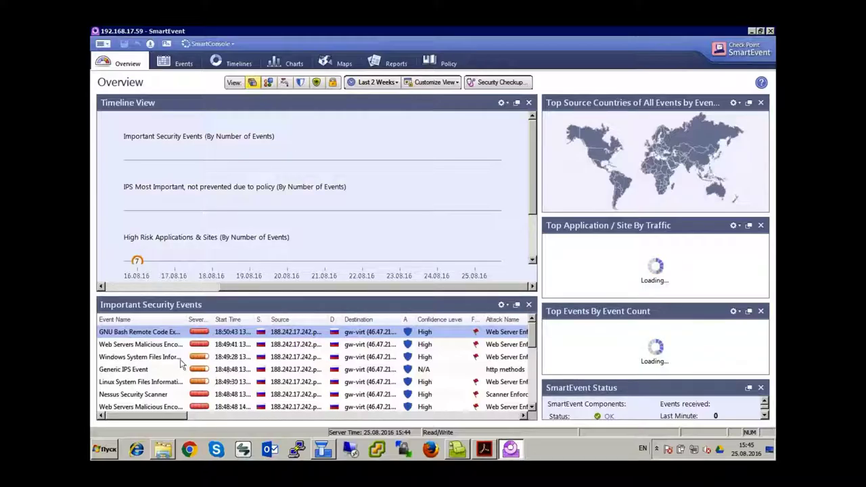
# - Look through the entries in the Important Security Events list, including the GNU Bash Remote Code Execution event
pyautogui.click(138, 346)
pyautogui.click(137, 352)
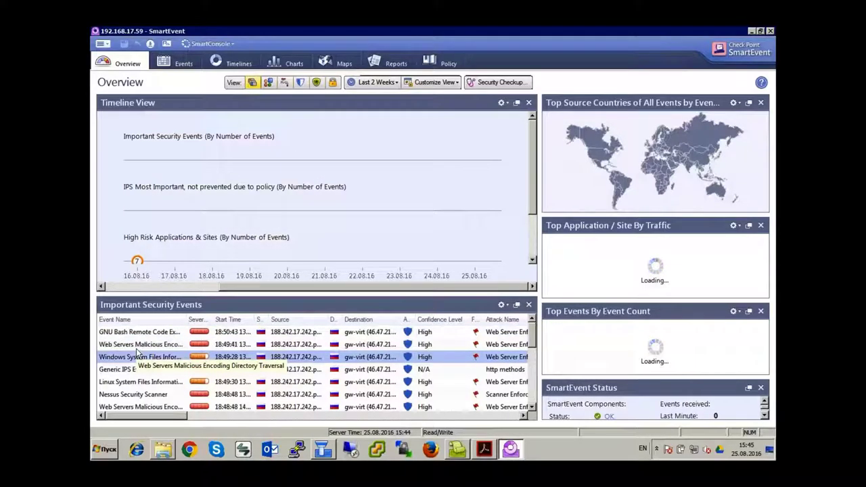
pyautogui.press('Down')
pyautogui.press('Down')
pyautogui.press('Down')
pyautogui.press('Down')
pyautogui.press('Down')
pyautogui.press('Down')
pyautogui.press('Down')
pyautogui.press('Down')
pyautogui.press('Down')
pyautogui.press('Down')
pyautogui.press('Down')
pyautogui.press('Up')
pyautogui.press('Up')
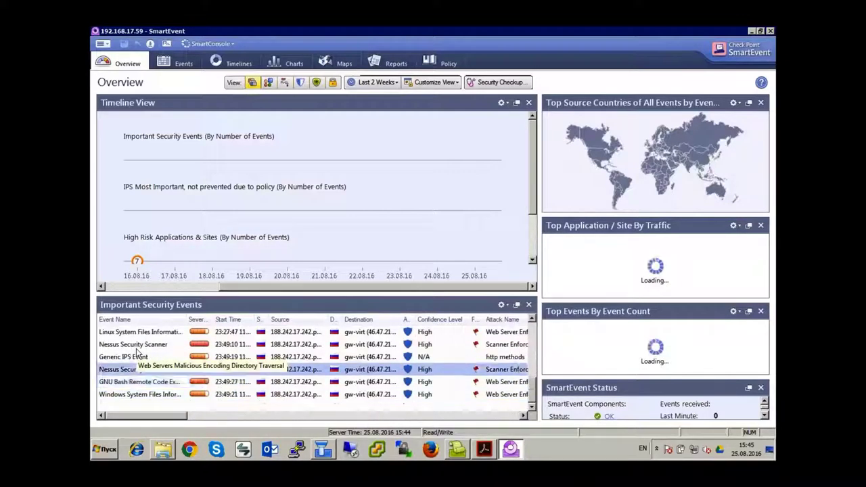
pyautogui.press('Up')
pyautogui.press('Up')
pyautogui.press('Up')
pyautogui.press('Up')
pyautogui.press('Up')
pyautogui.press('Up')
pyautogui.press('Up')
pyautogui.press('Up')
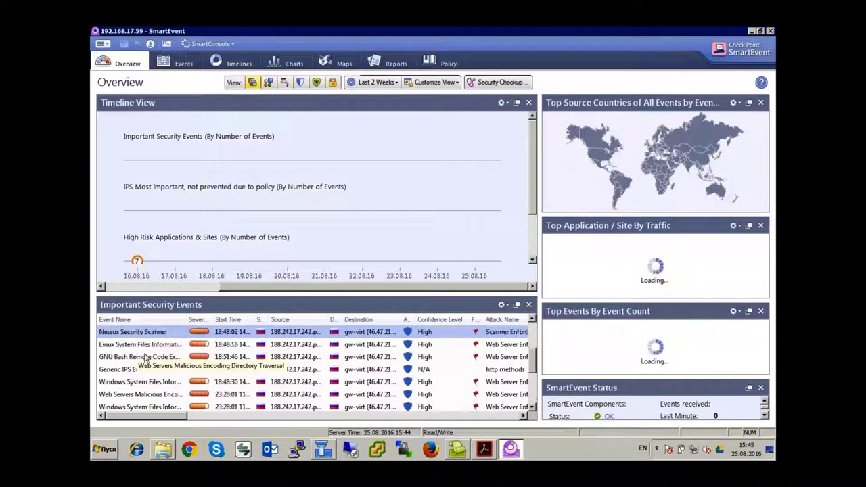
pyautogui.click(234, 357)
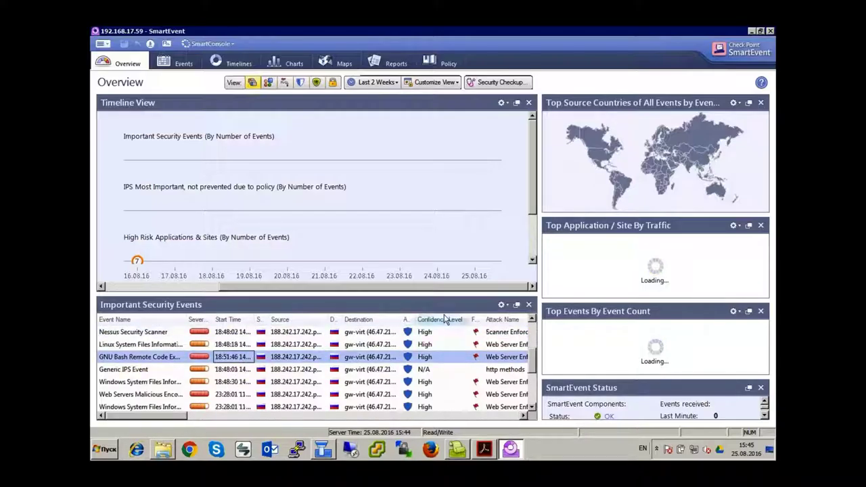
# - Sort the Important Security Events by severity with the most severe first, and exit SmartEvent
pyautogui.click(197, 320)
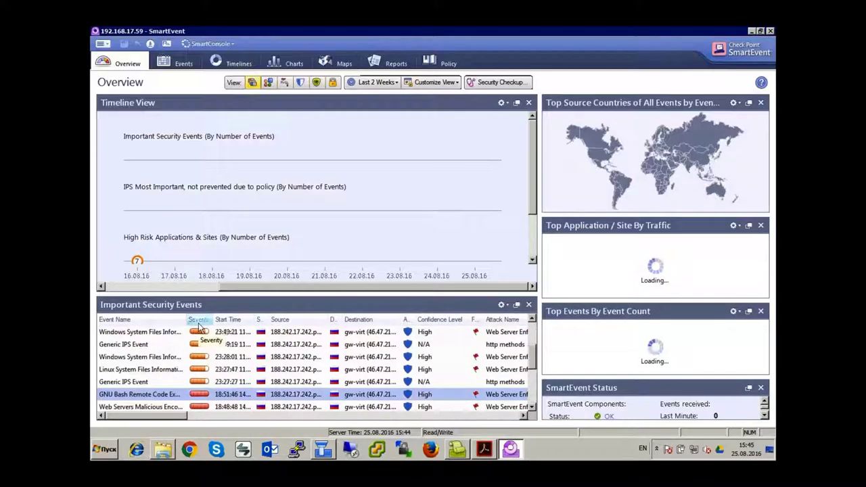
pyautogui.click(196, 323)
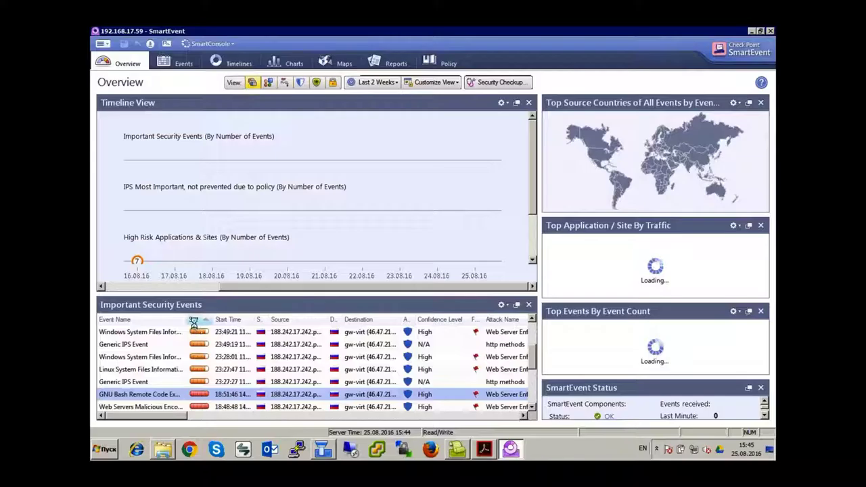
pyautogui.click(195, 321)
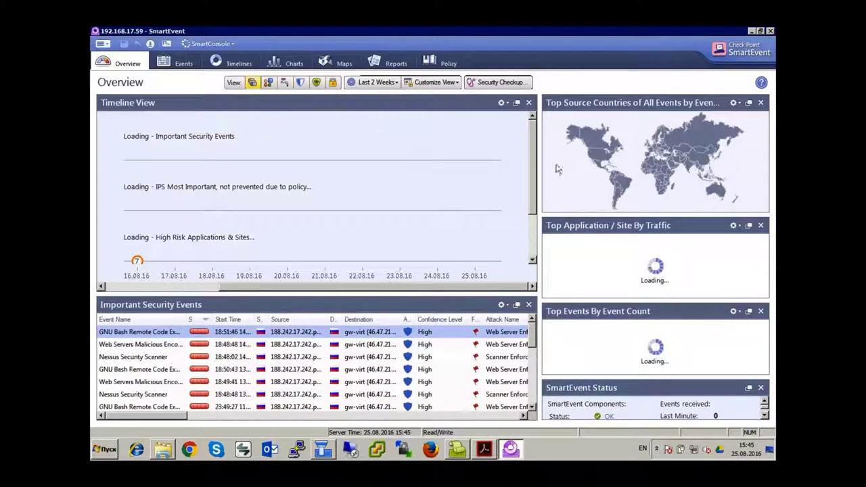
pyautogui.scroll(-3, 533, 162)
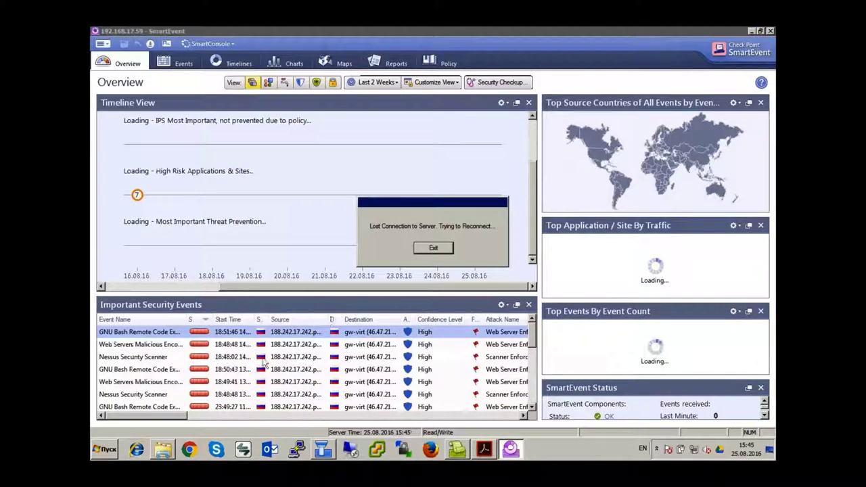
pyautogui.click(440, 248)
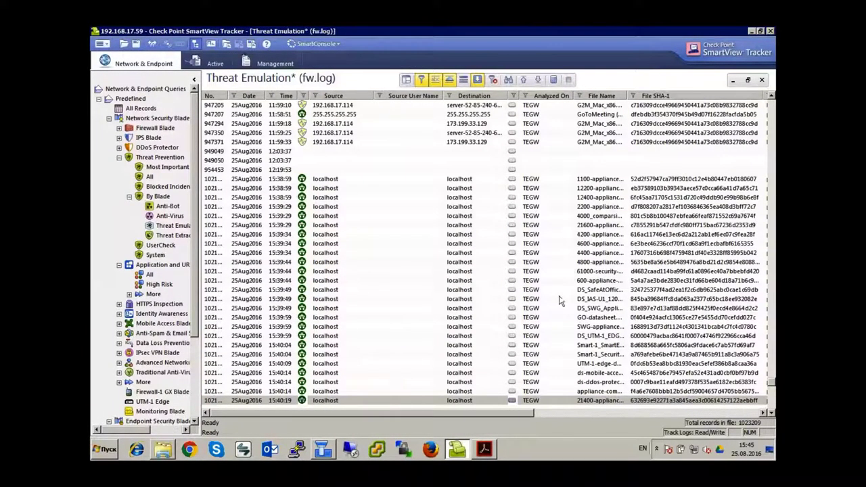
pyautogui.hotkey('ctrl', 'Left')
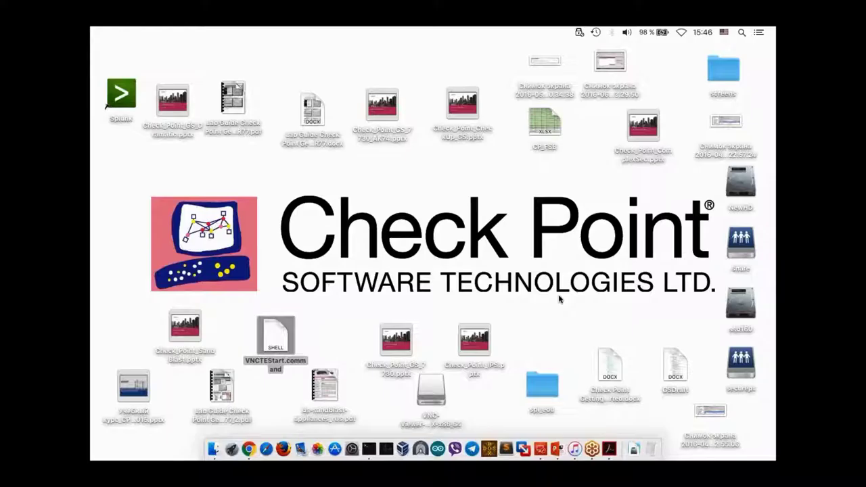
pyautogui.hotkey('ctrl', 'Right')
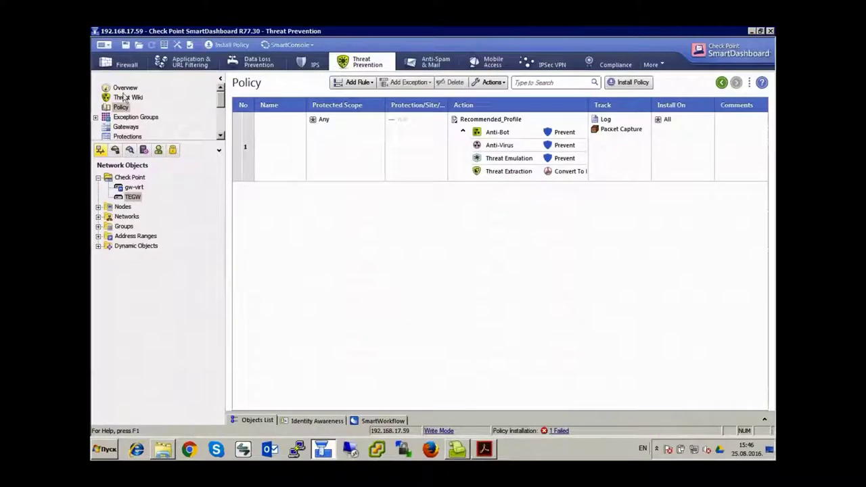
# - Open the HTTPS Inspection settings of the gw-virt gateway and examine its outbound CA certificate's details and certification path
pyautogui.doubleClick(130, 187)
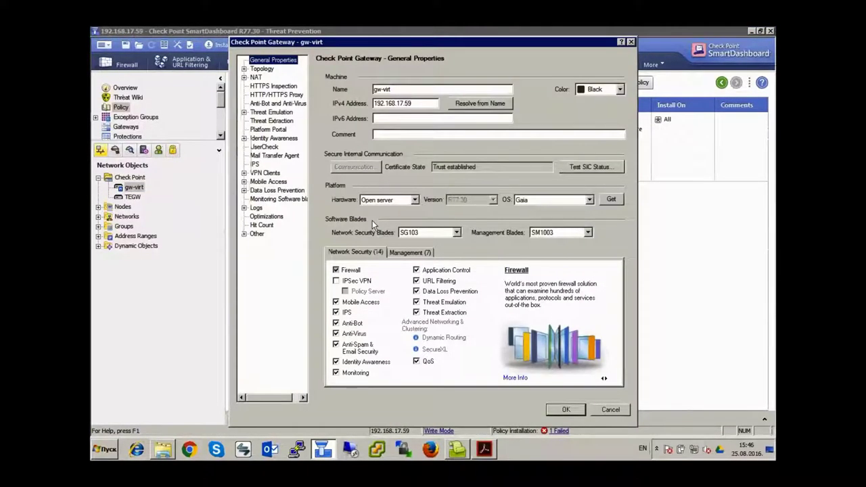
pyautogui.click(271, 87)
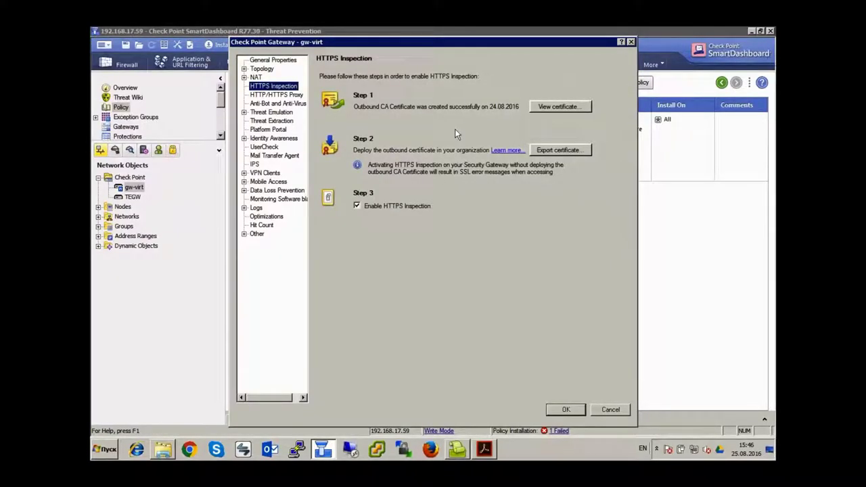
pyautogui.click(556, 107)
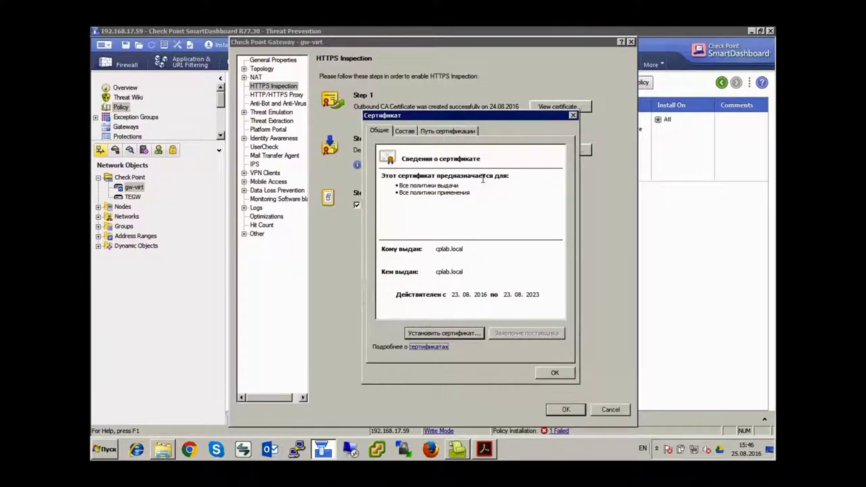
pyautogui.click(406, 130)
pyautogui.click(447, 131)
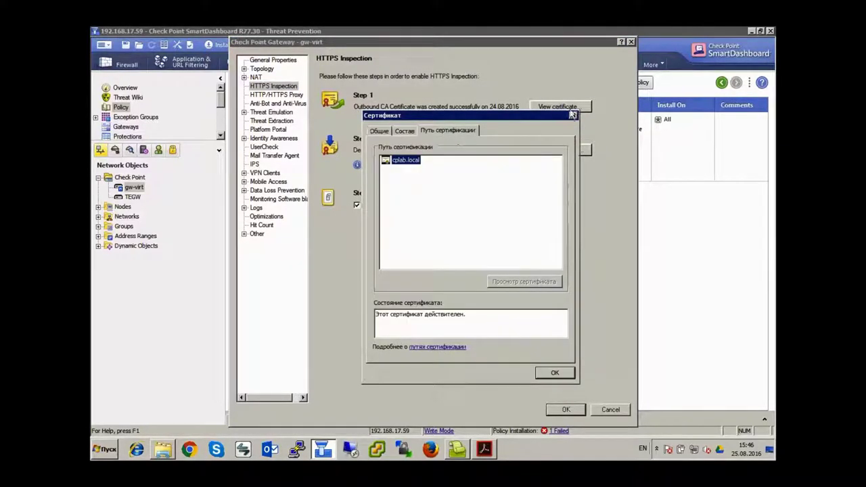
pyautogui.click(571, 115)
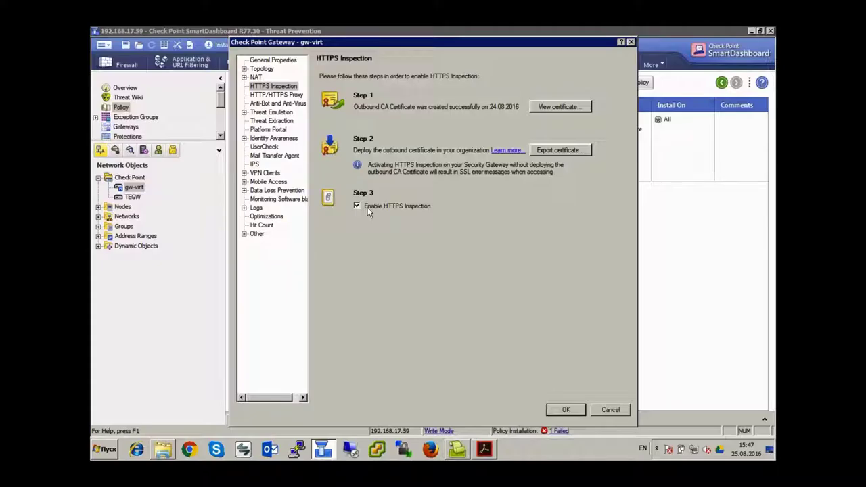
# - Review the gateway's Mail Transfer Agent settings and the available next hop objects, and return to HTTPS Inspection
pyautogui.click(263, 157)
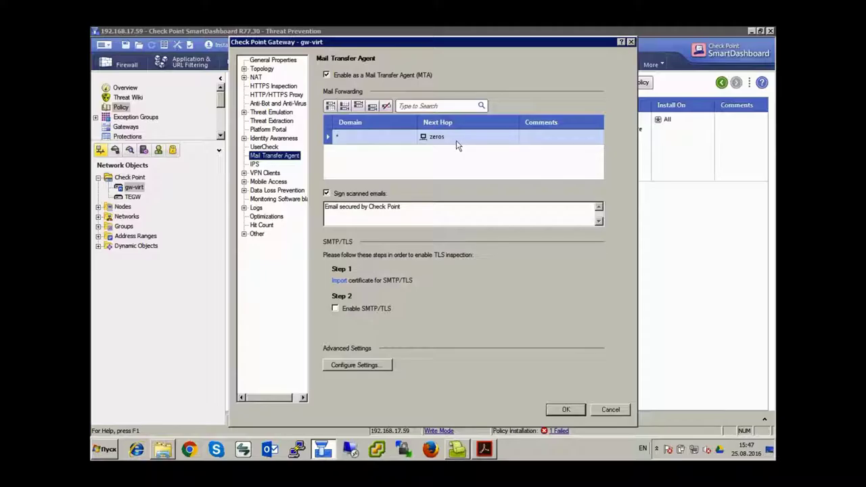
pyautogui.click(431, 140)
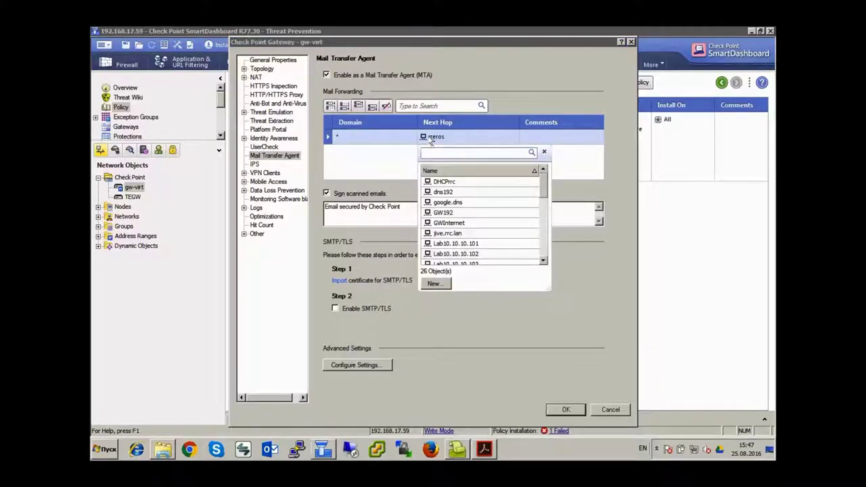
pyautogui.click(544, 151)
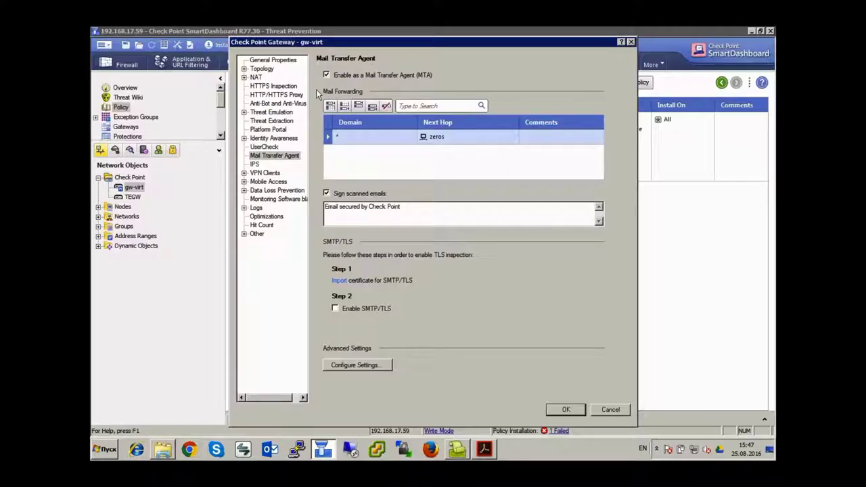
pyautogui.click(273, 88)
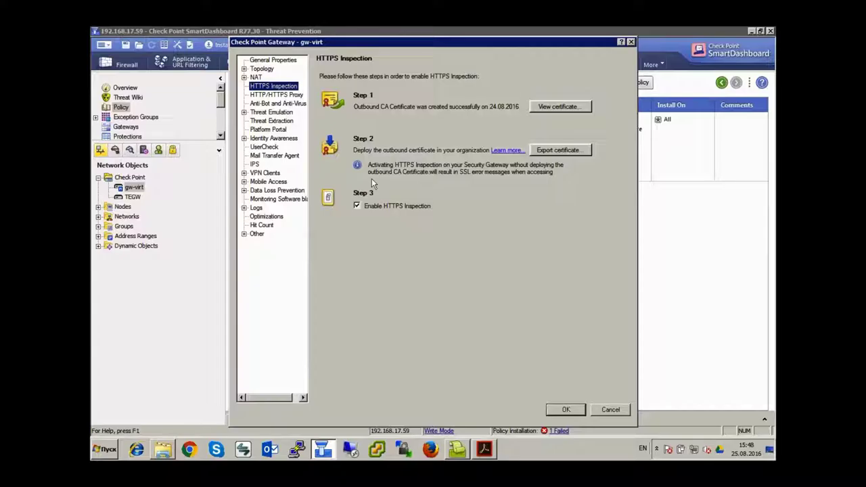
# - Switch to the SandBlast appliances datasheet in Acrobat Reader and examine the number of virtual machines per model
pyautogui.hotkey('ctrl', 'Left')
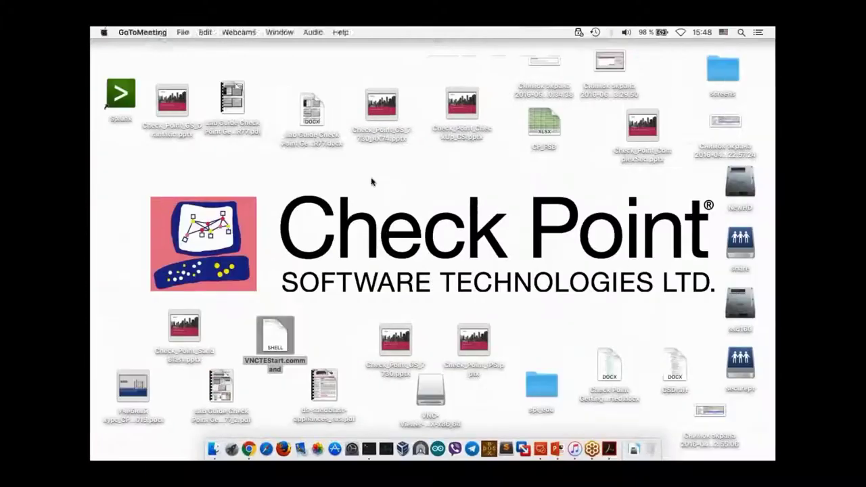
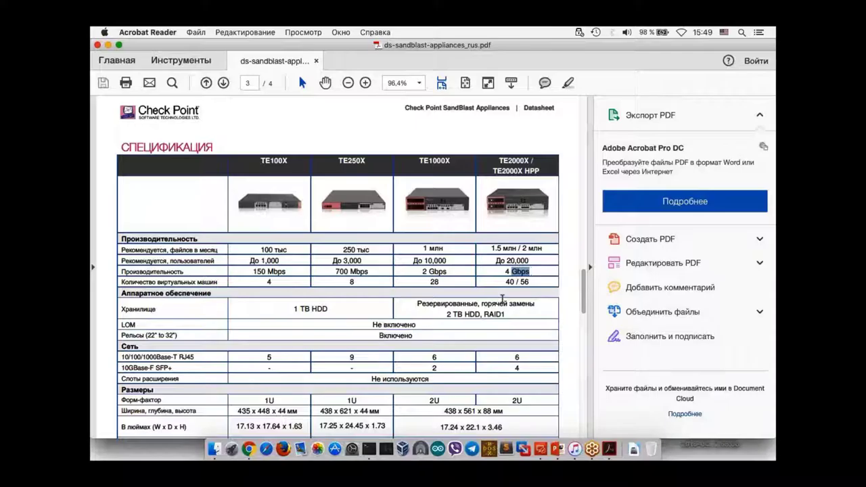
pyautogui.click(522, 282)
pyautogui.doubleClick(269, 281)
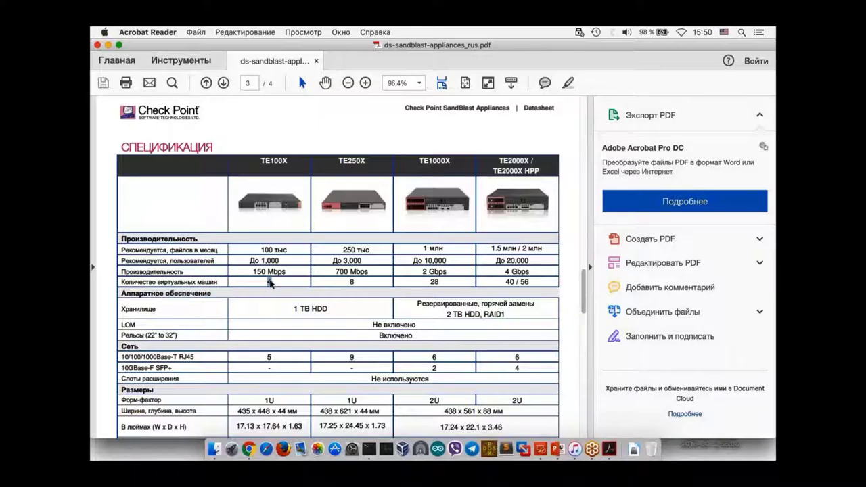
pyautogui.hotkey('ctrl', 'Right')
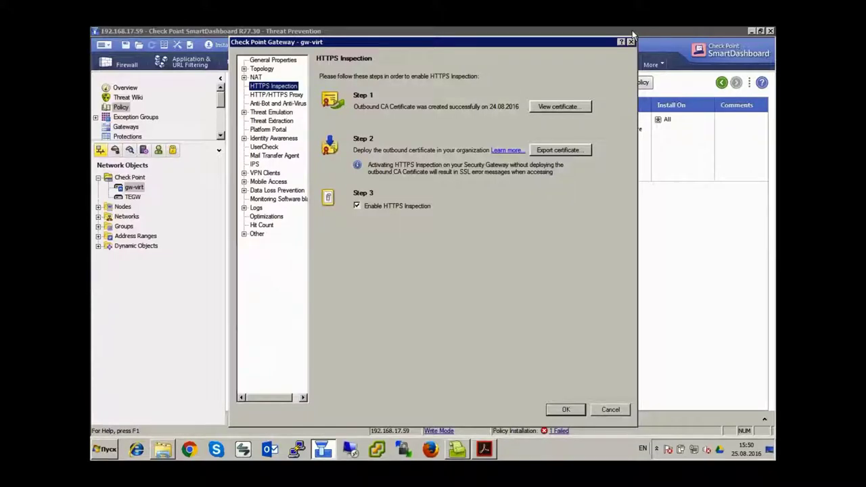
# - Close the gateway properties and open the Threat Emulation environment settings of Recommended_Profile
pyautogui.click(630, 40)
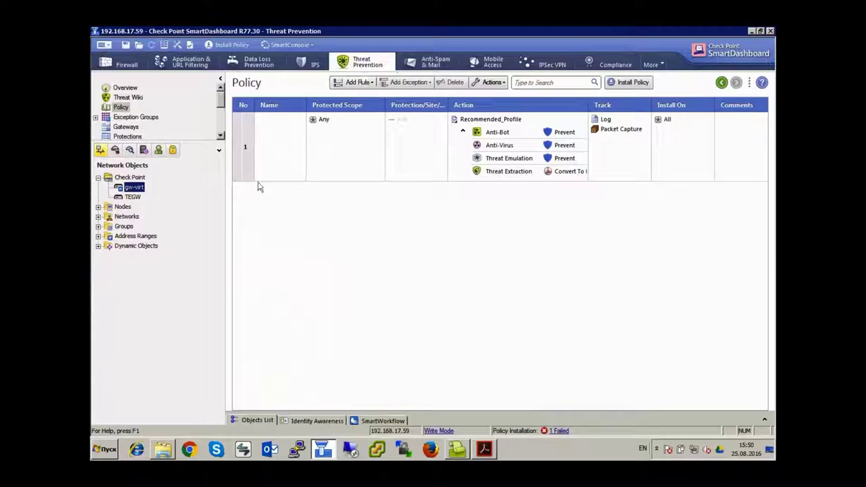
pyautogui.click(469, 120)
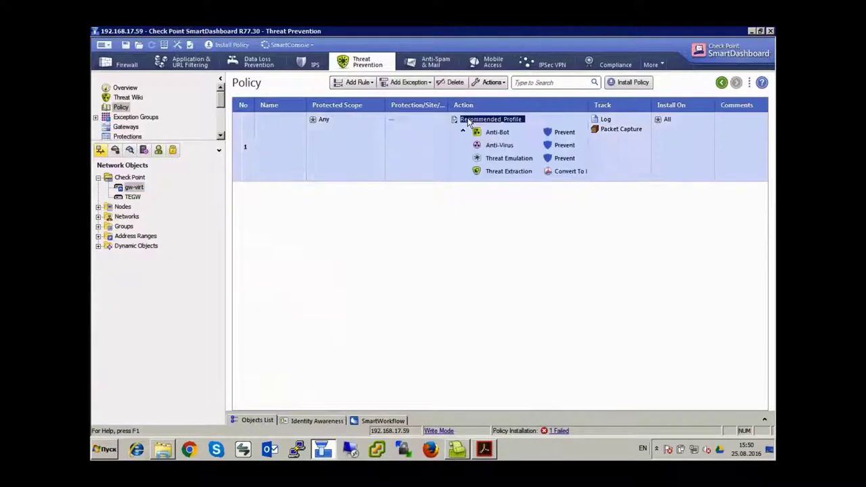
pyautogui.doubleClick(468, 121)
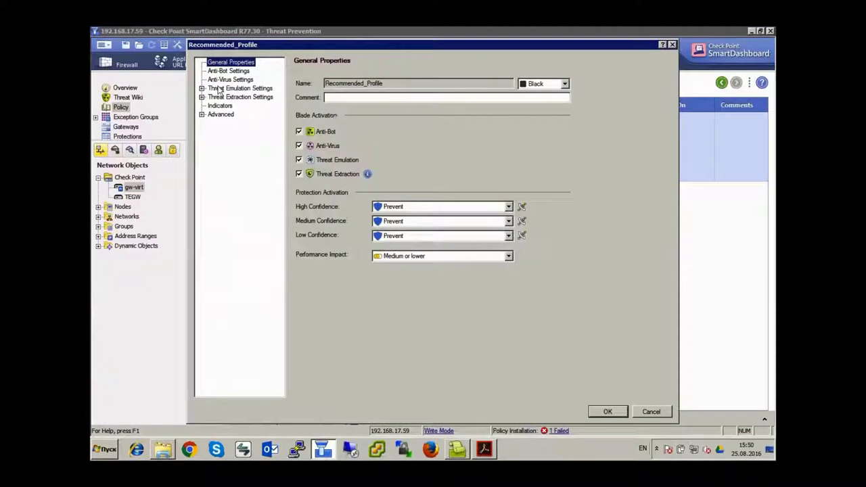
pyautogui.doubleClick(221, 89)
pyautogui.click(236, 98)
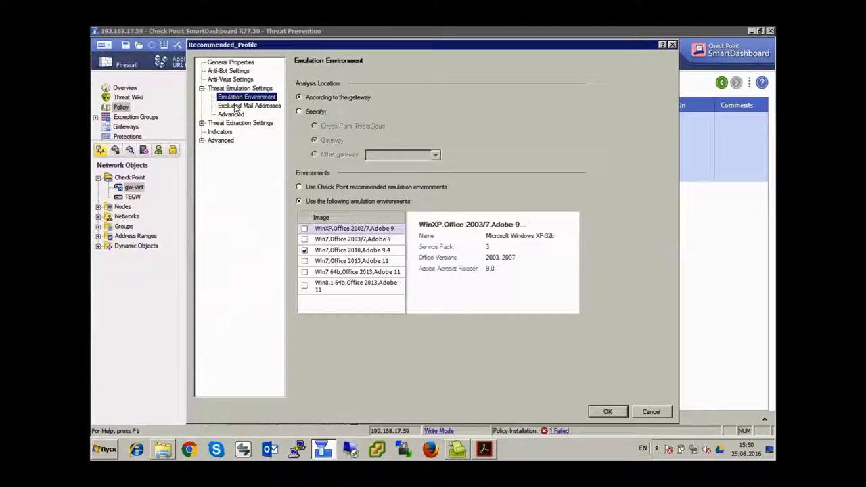
# - Review the profile's excluded mail addresses and advanced Threat Emulation settings, and close Recommended_Profile
pyautogui.click(237, 106)
pyautogui.click(234, 115)
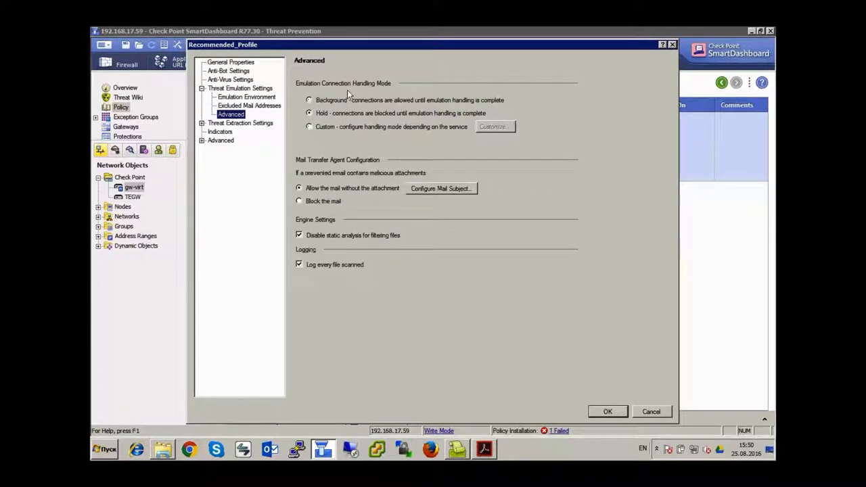
pyautogui.click(671, 45)
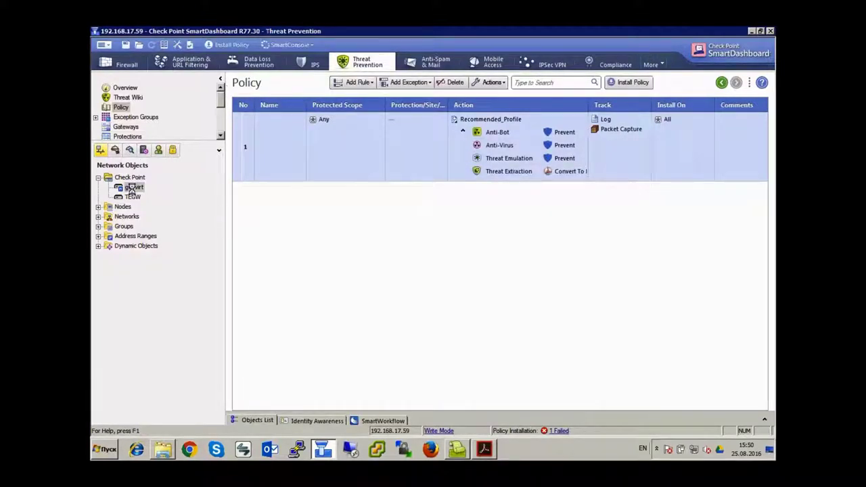
# - Examine the gw-virt gateway's Threat Emulation settings, including the advanced memory allocation limits, and close its properties without changes
pyautogui.doubleClick(133, 187)
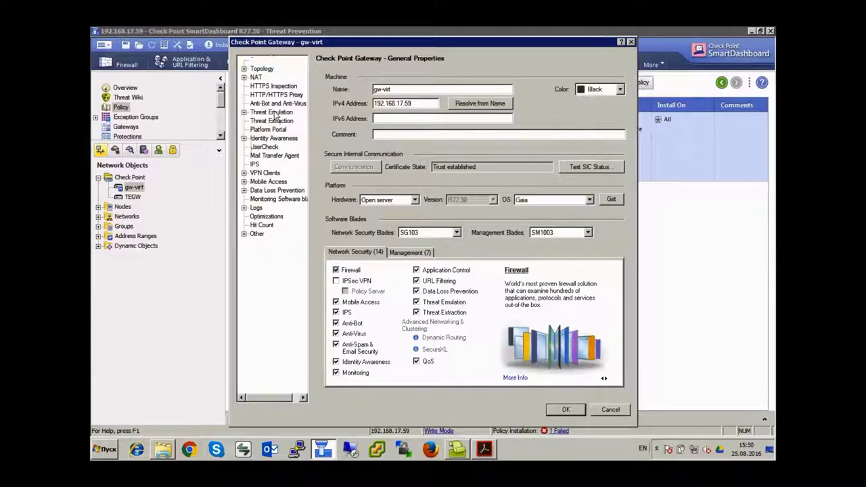
pyautogui.click(272, 113)
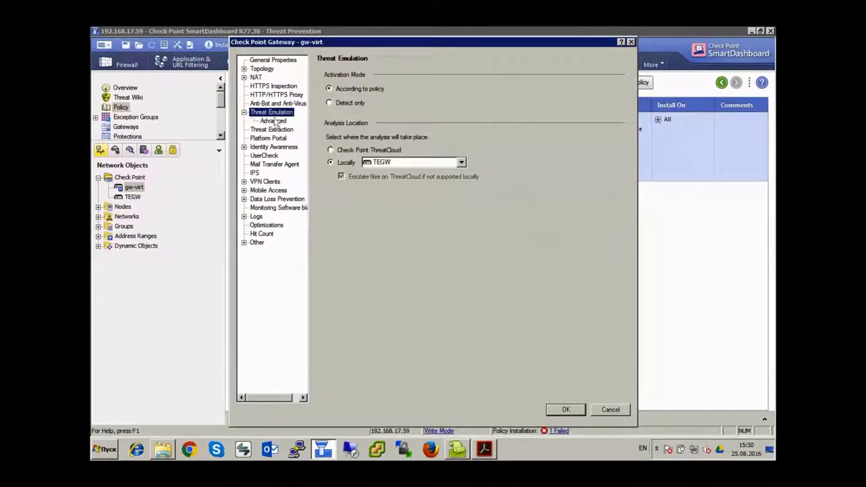
pyautogui.click(274, 120)
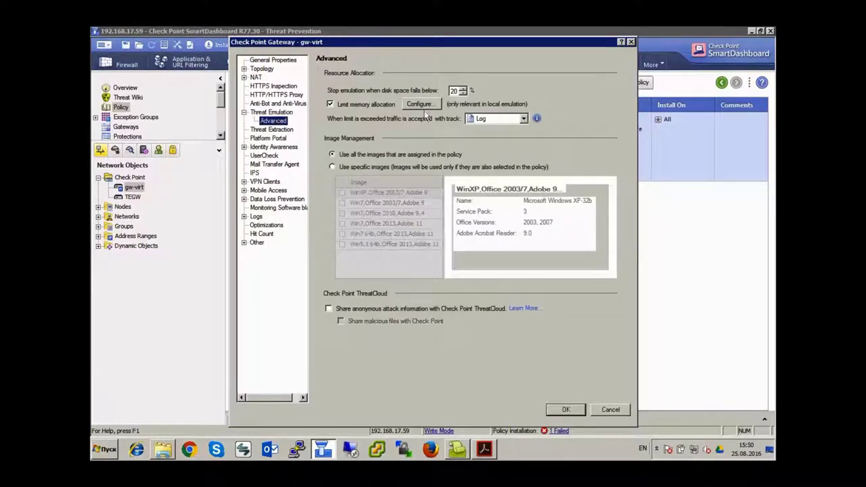
pyautogui.click(422, 106)
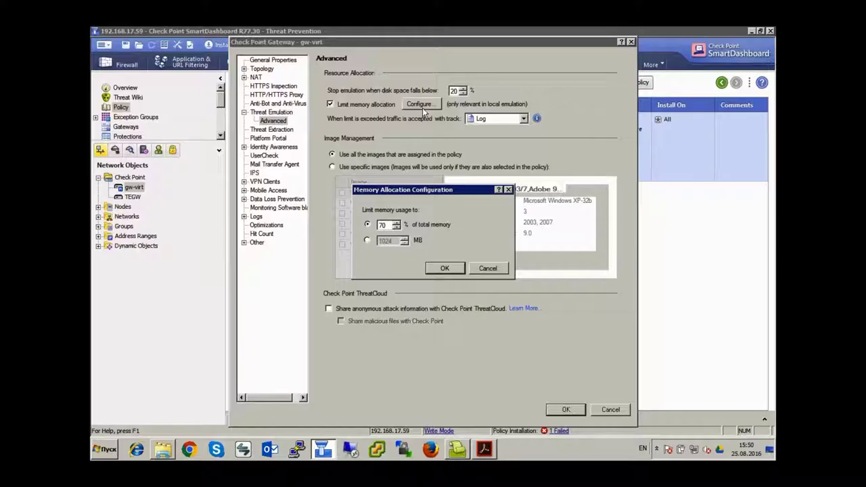
pyautogui.click(486, 269)
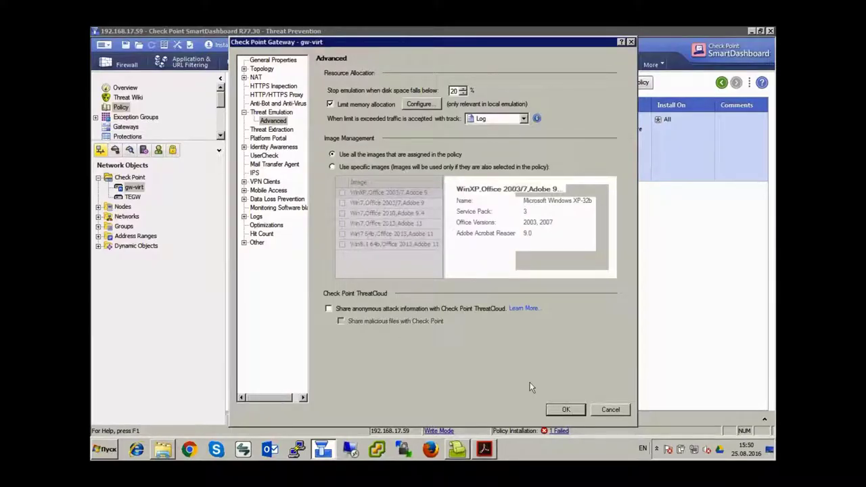
pyautogui.click(595, 410)
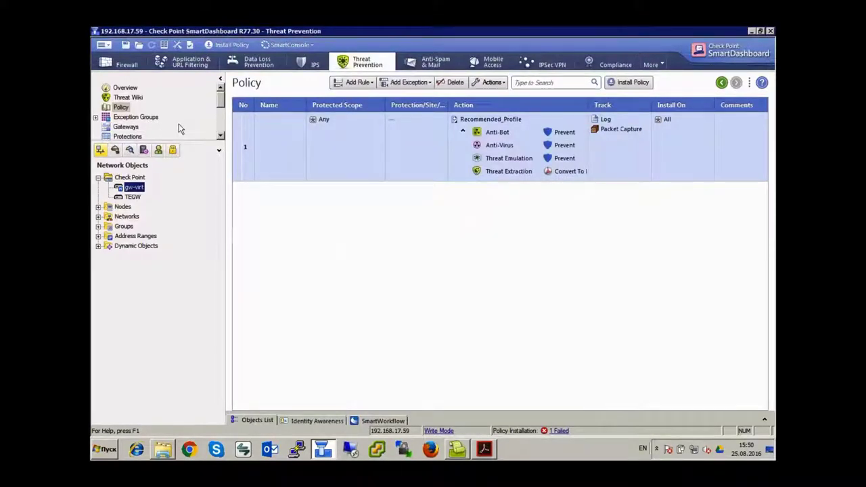
# - Open the Threat Prevention UserCheck messages and preview them down to Company Policy Anti-Virus
pyautogui.moveTo(220, 96); pyautogui.dragTo(219, 111)
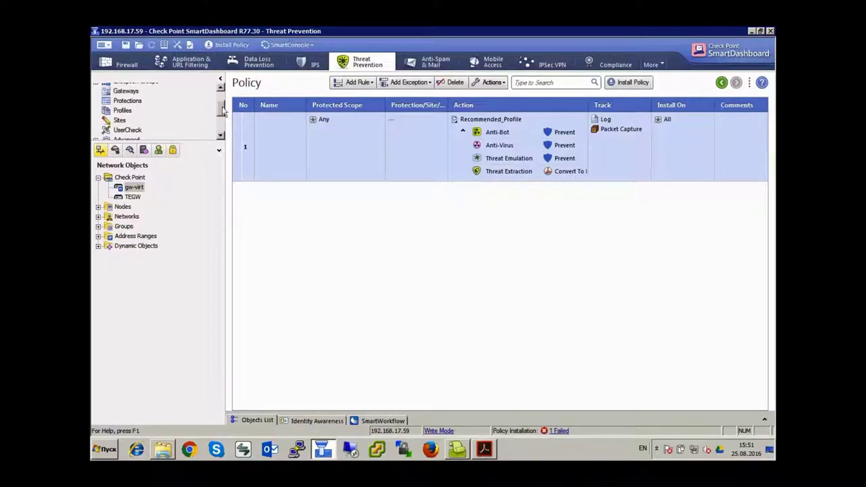
pyautogui.click(135, 131)
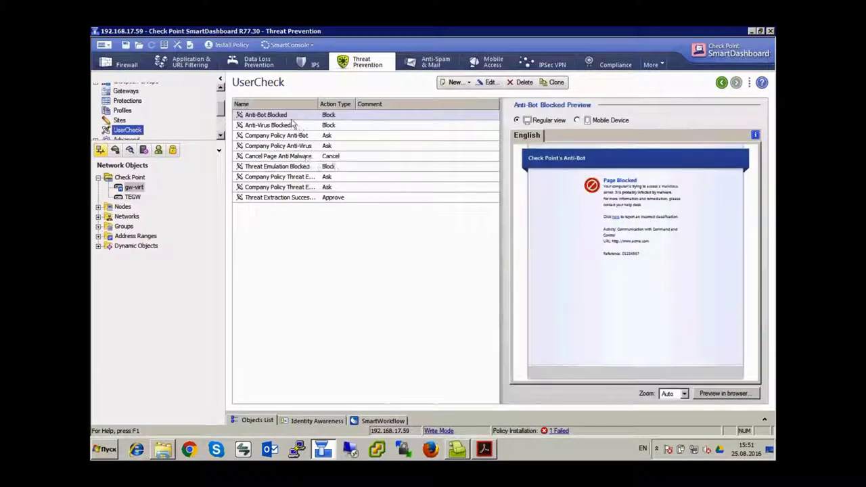
pyautogui.press('Down')
pyautogui.press('Down')
pyautogui.press('Down')
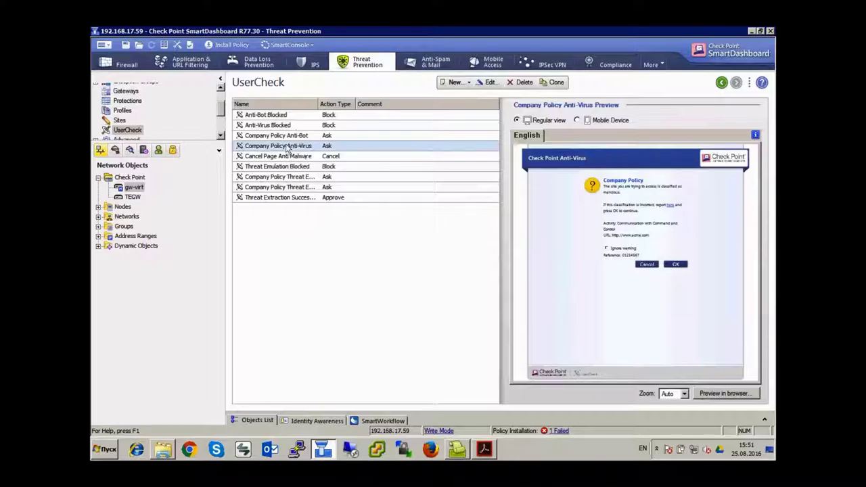
# - Open the Company Policy Anti-Virus message for editing and insert two line breaks after "The site you are"
pyautogui.doubleClick(285, 146)
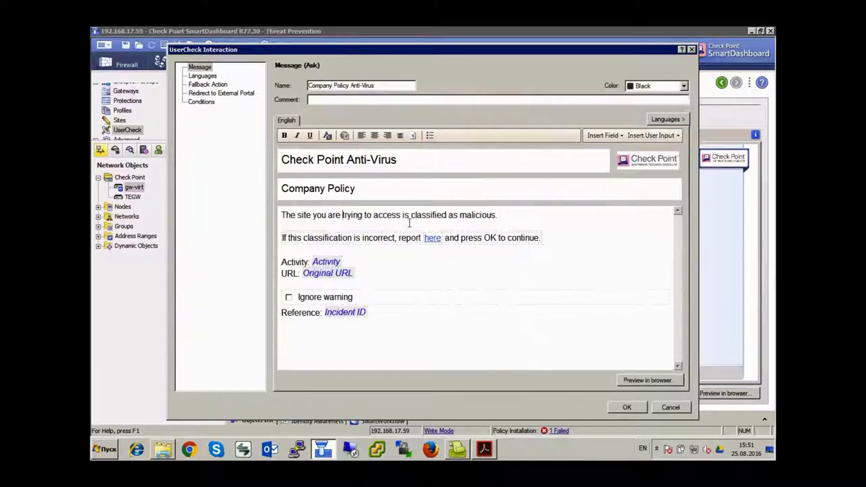
pyautogui.write('dfsf')
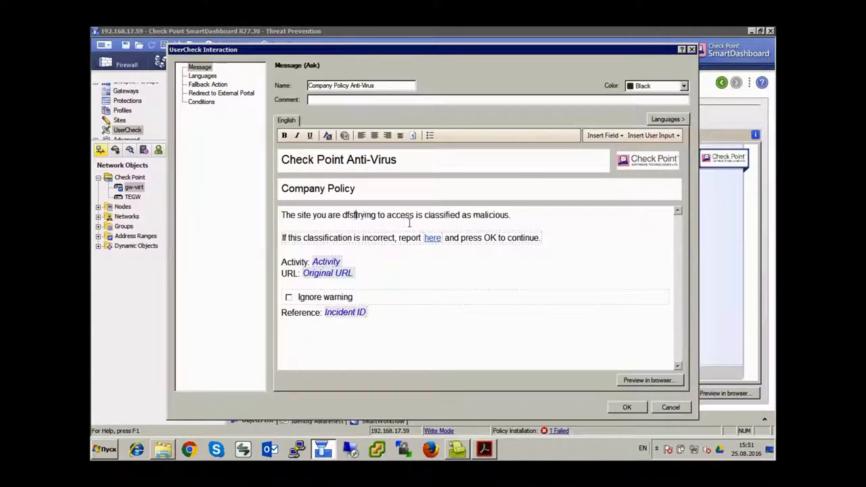
pyautogui.press('BackSpace')
pyautogui.press('Return')
pyautogui.press('Return')
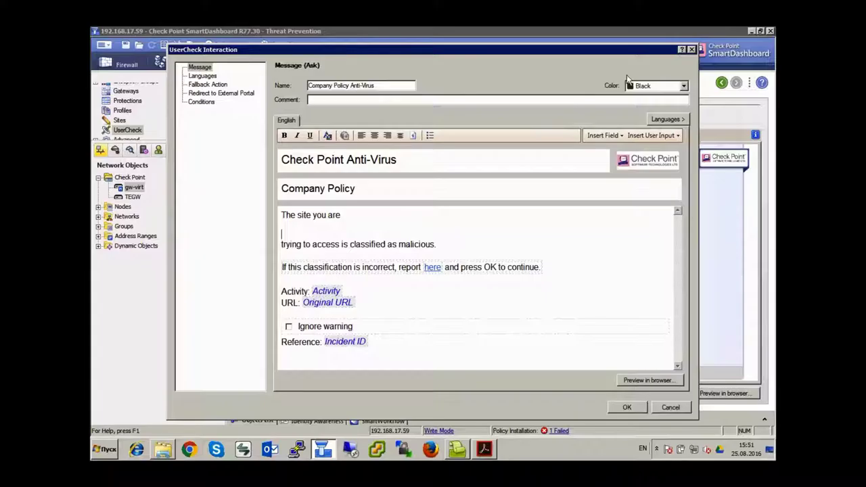
# - Check the fallback language options for the UserCheck message and return to its message text
pyautogui.click(206, 77)
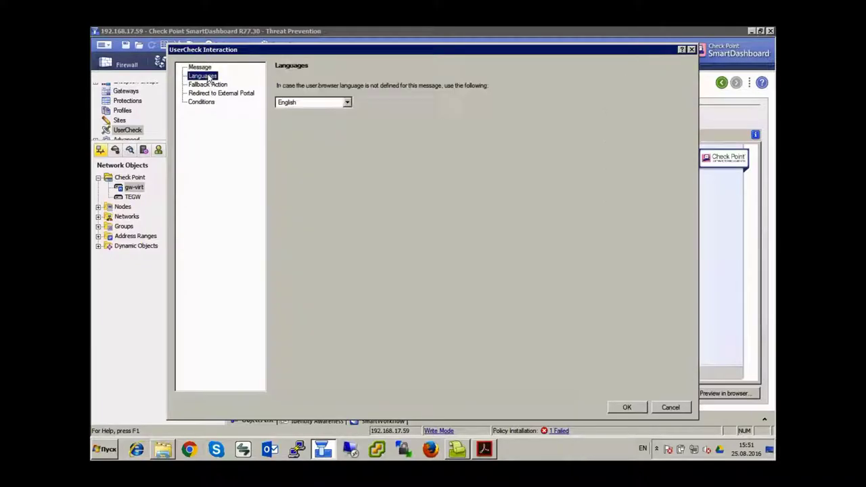
pyautogui.click(302, 103)
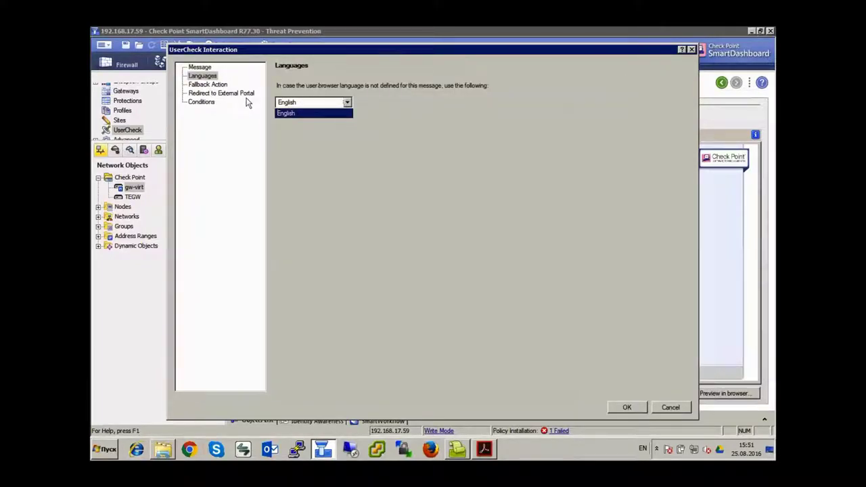
pyautogui.click(203, 77)
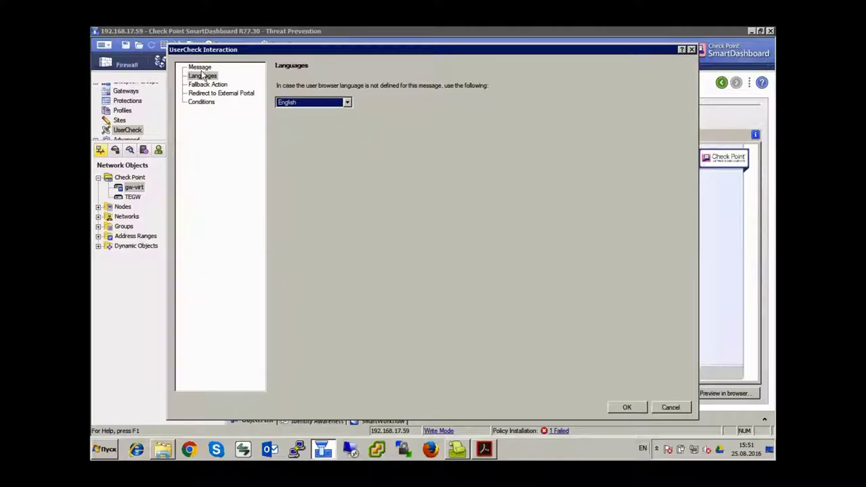
pyautogui.click(199, 67)
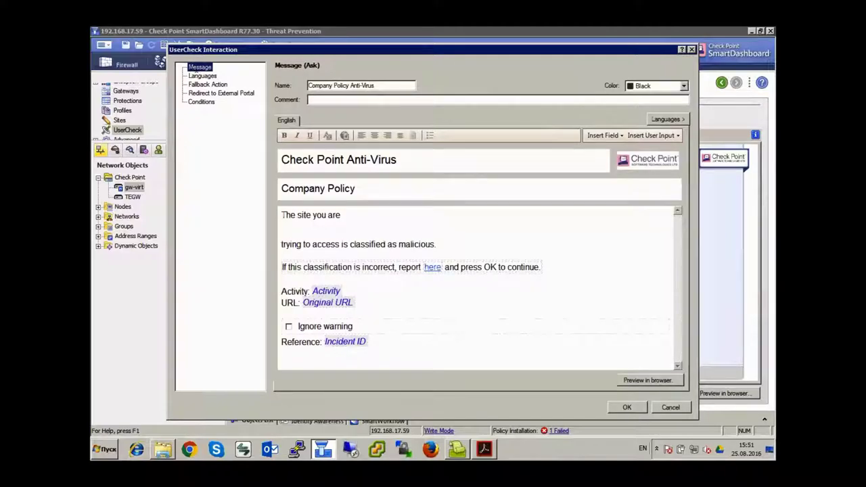
# - Switch the keyboard language to Russian and enter "ывамфавпф" on the blank line above "trying to access"
pyautogui.click(319, 230)
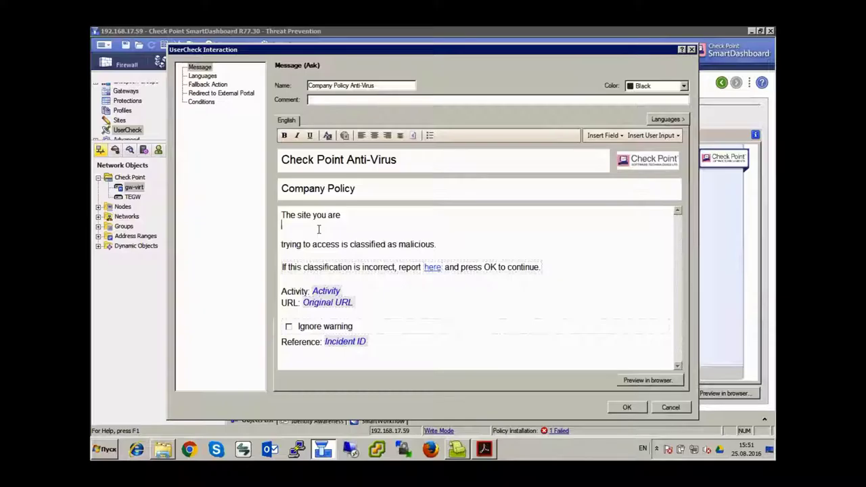
pyautogui.click(643, 449)
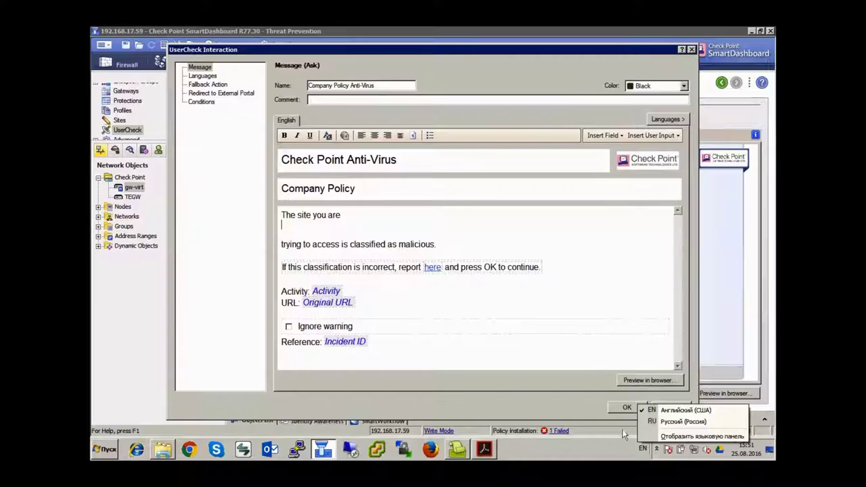
pyautogui.click(653, 422)
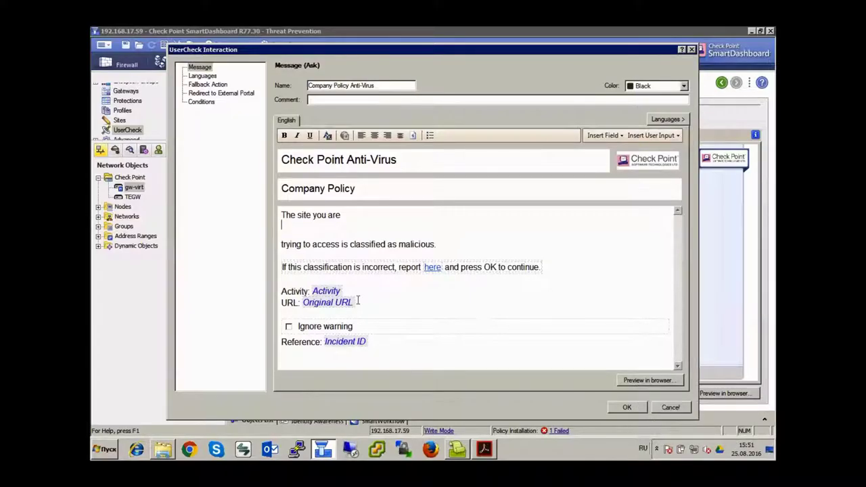
pyautogui.click(346, 231)
pyautogui.write('ывамфавпф')
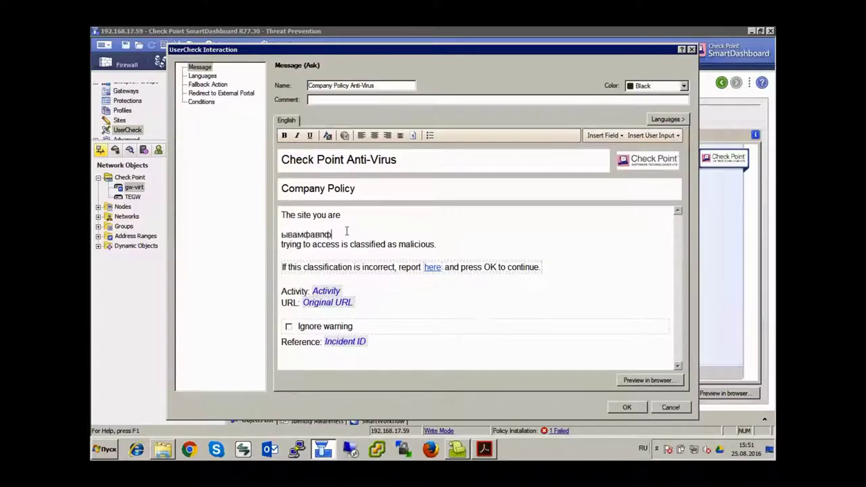
# - Preview the edited UserCheck message in the browser, check the Cyrillic line, and return to the message editor in SmartDashboard
pyautogui.click(625, 383)
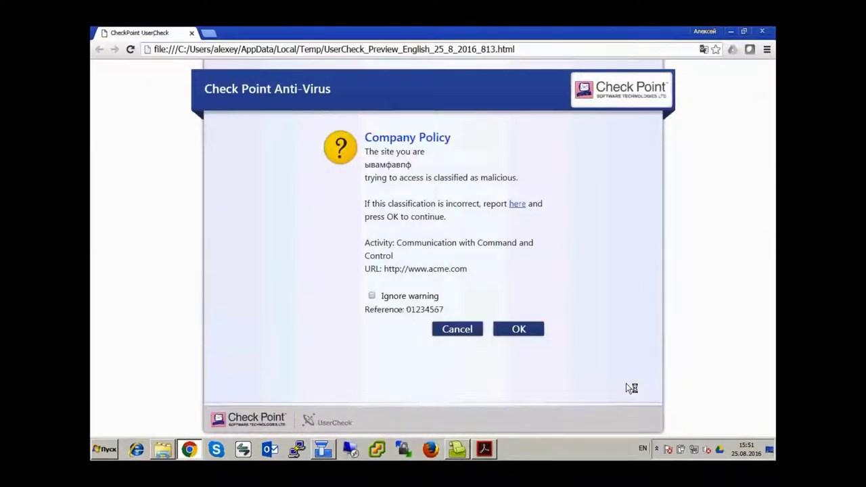
pyautogui.tripleClick(424, 164)
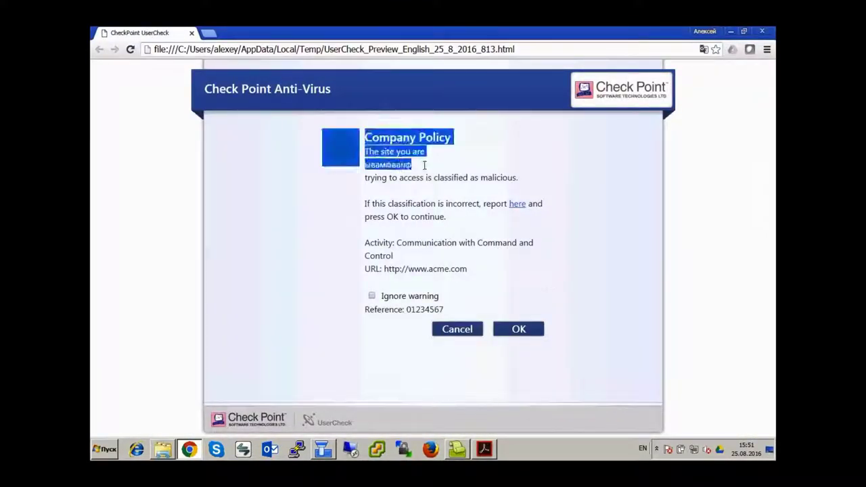
pyautogui.click(428, 169)
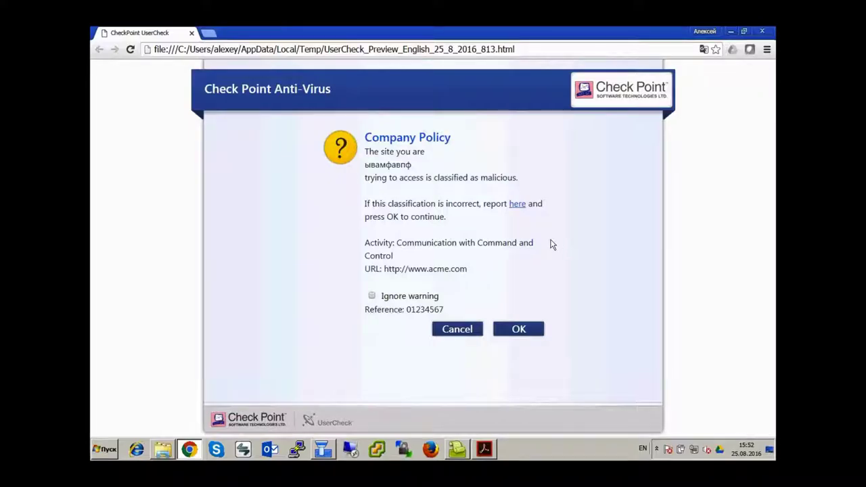
pyautogui.click(460, 449)
pyautogui.click(485, 450)
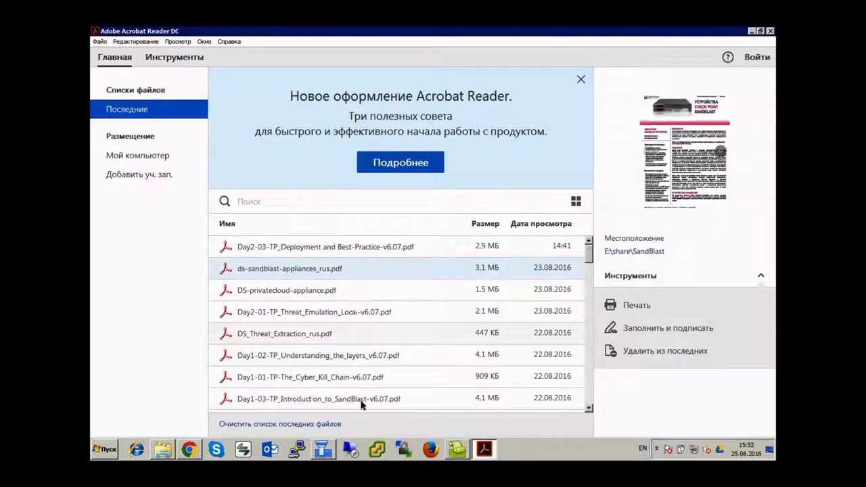
pyautogui.click(323, 450)
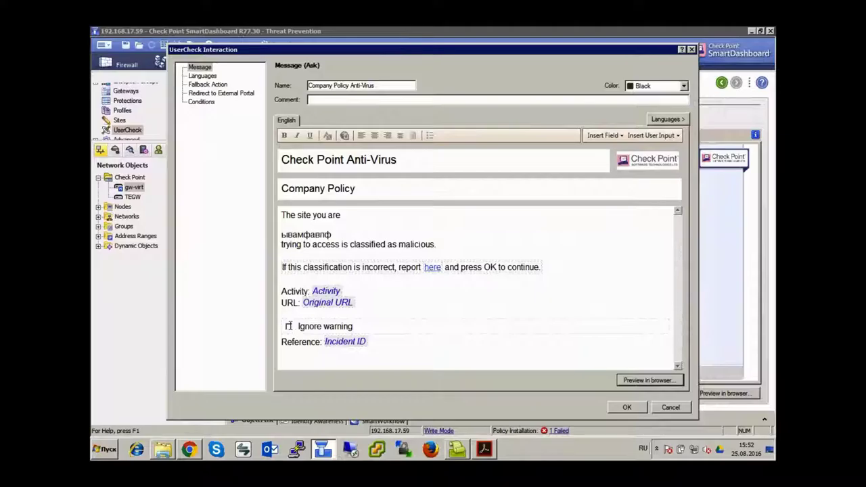
# - Examine the dynamic fields available for insertion into the UserCheck message and close the list
pyautogui.click(613, 135)
pyautogui.scroll(-1, 485, 212)
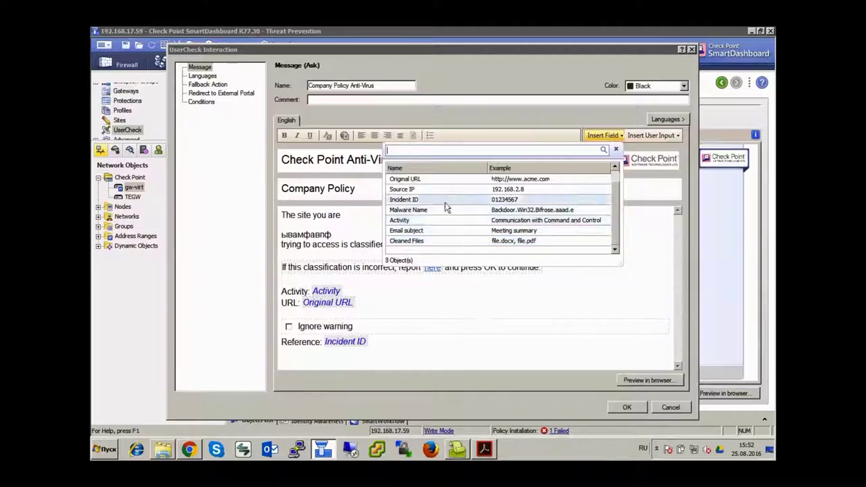
pyautogui.scroll(1, 445, 207)
pyautogui.scroll(-1, 445, 205)
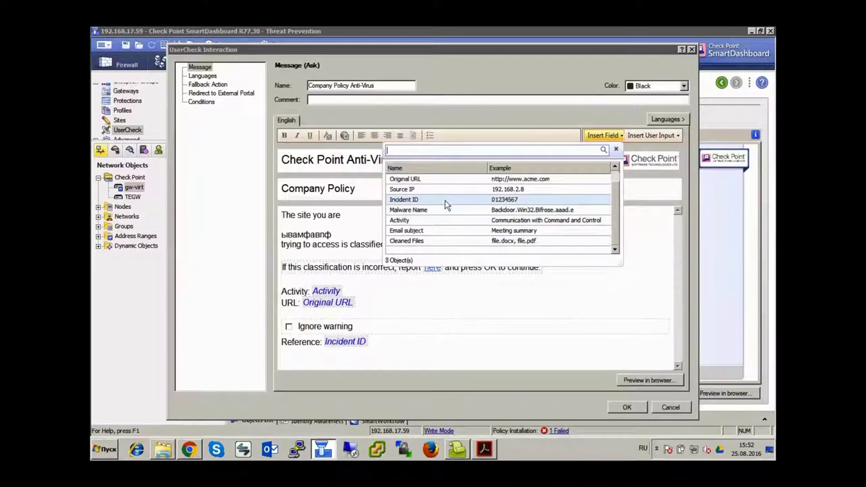
pyautogui.click(638, 137)
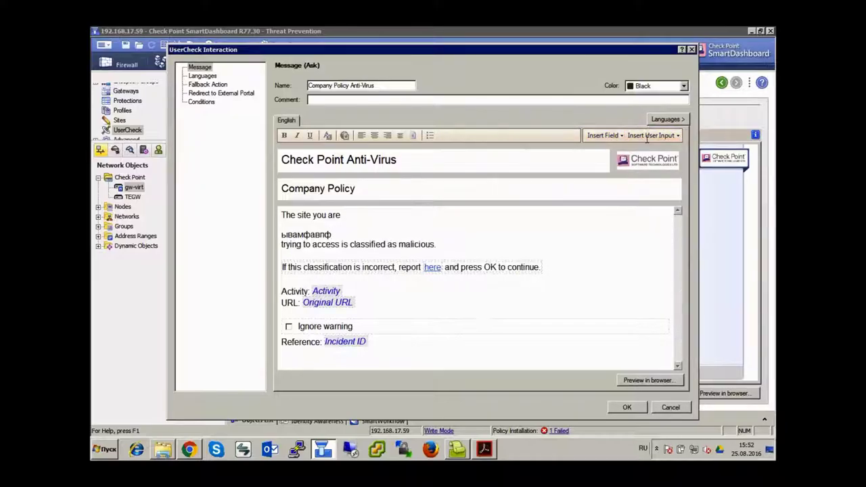
# - Insert a Textual Input element below the wrong-classification line, and discard all edits to the message
pyautogui.click(647, 137)
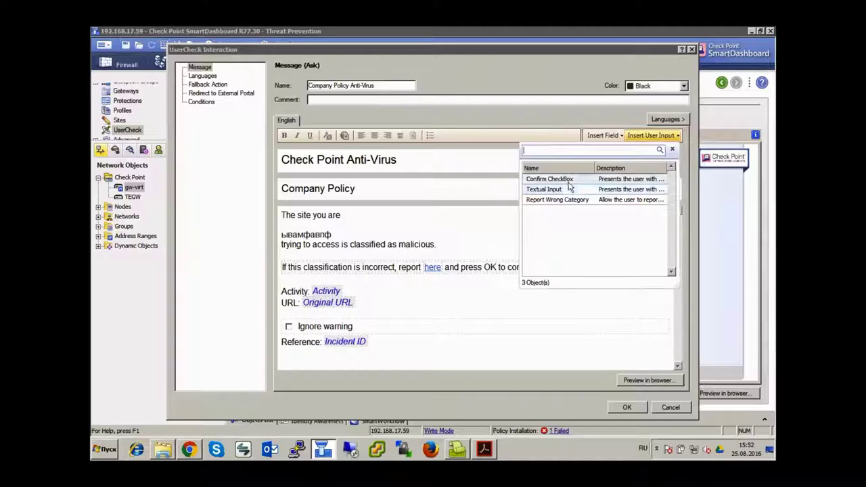
pyautogui.doubleClick(566, 190)
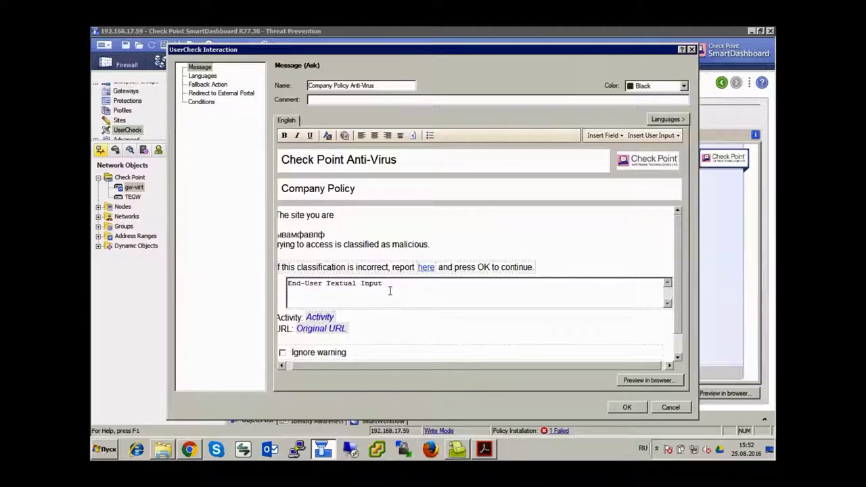
pyautogui.click(670, 408)
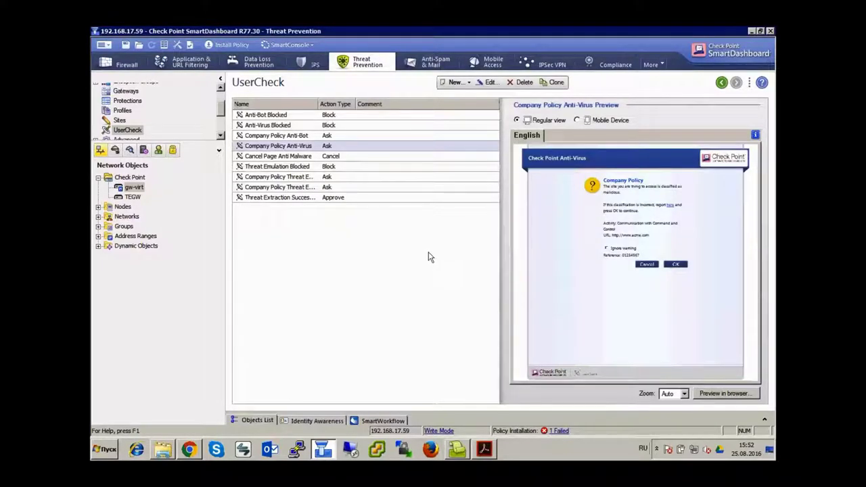
# - Open the Application & URL Filtering policy and select the rule for social networking
pyautogui.click(191, 63)
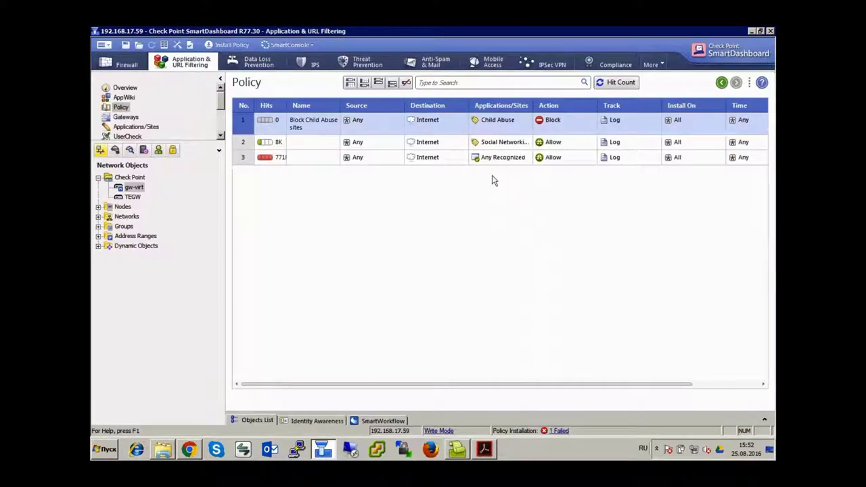
pyautogui.click(583, 142)
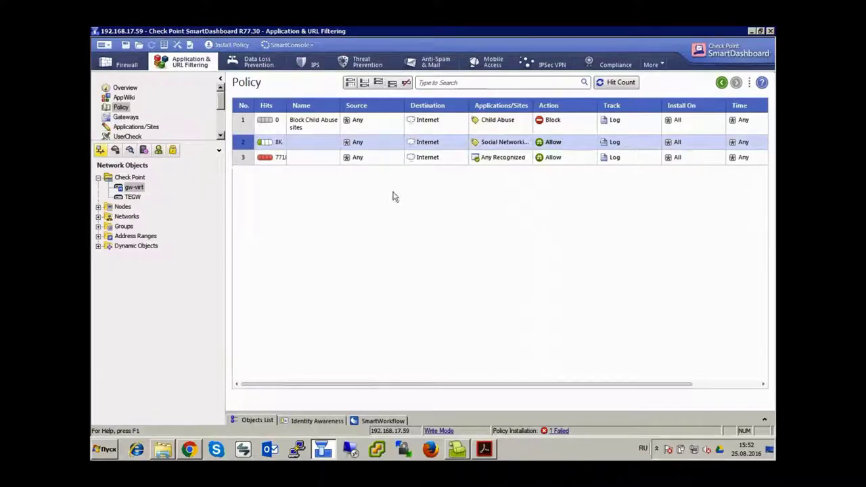
# - Open the UserCheck messages for Application & URL Filtering and preview the Company Policy, Access Notification and Blocked Message entries
pyautogui.click(133, 137)
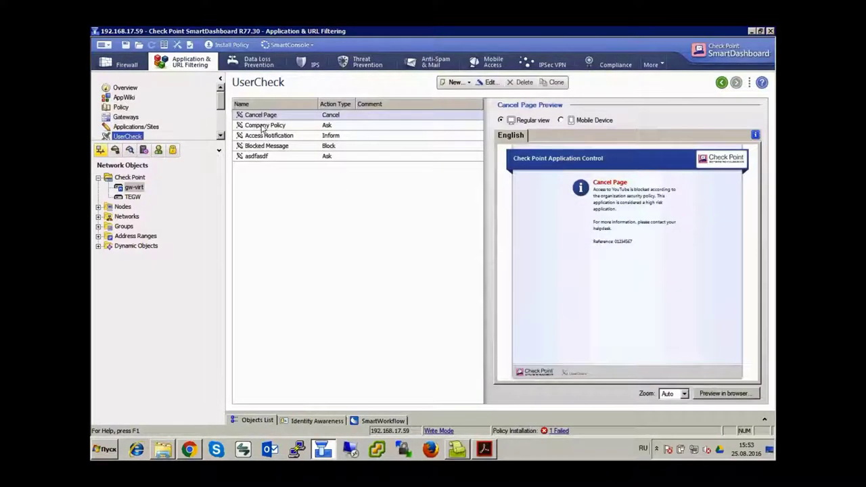
pyautogui.click(261, 128)
pyautogui.press('Down')
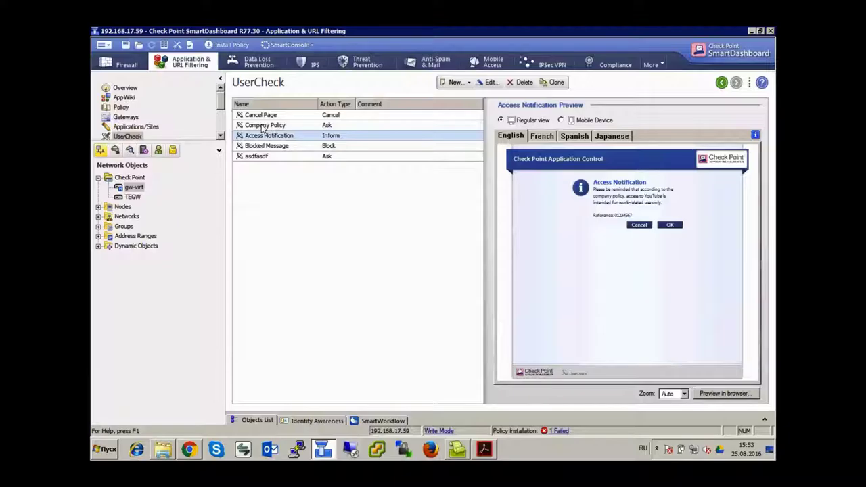
pyautogui.press('Down')
# - Preview the Blocked Message in French, Spanish, Japanese and Russian, and return to the English version
pyautogui.click(542, 136)
pyautogui.click(576, 135)
pyautogui.click(611, 136)
pyautogui.click(649, 137)
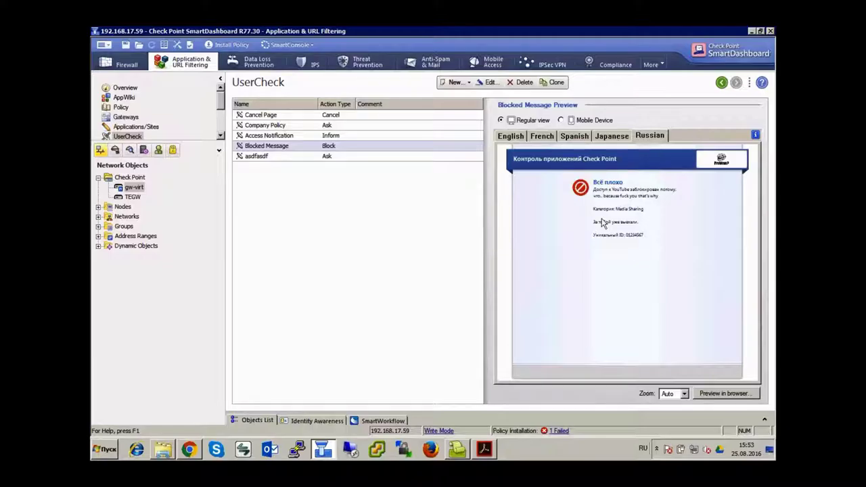
pyautogui.click(517, 136)
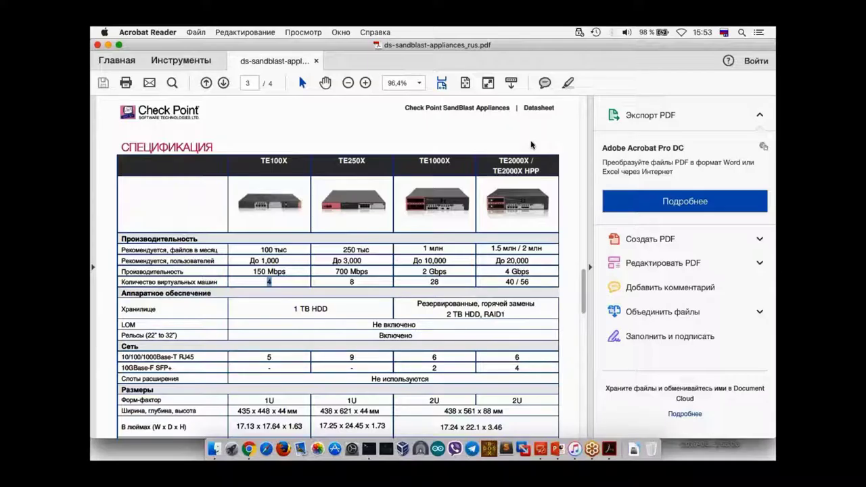
# - Switch back to SmartDashboard and open Recommended_Profile from the rule in the Threat Prevention policy
pyautogui.hscroll(5, 531, 144)
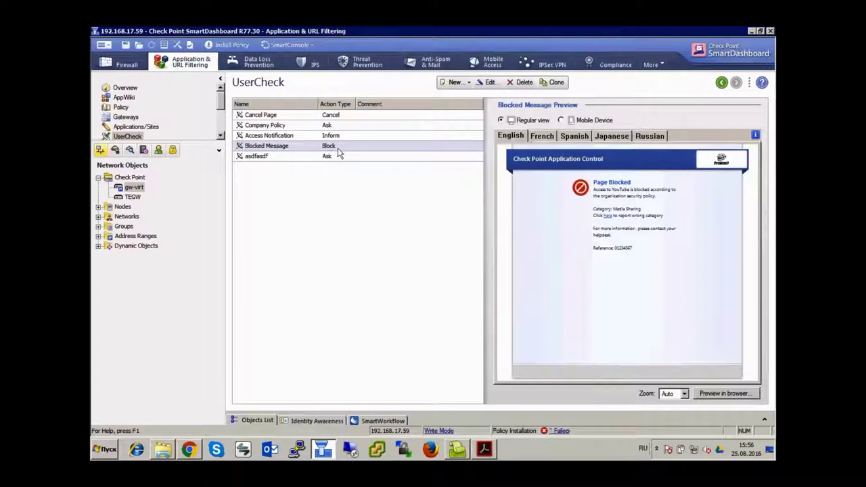
pyautogui.click(352, 66)
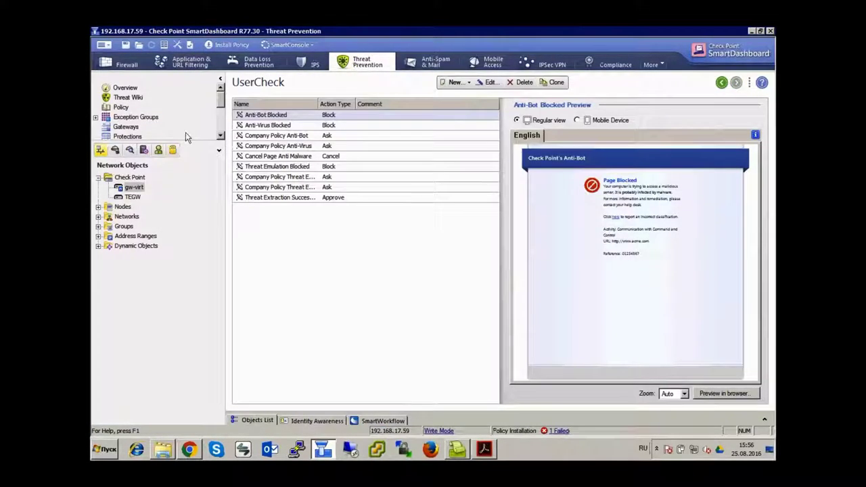
pyautogui.click(121, 108)
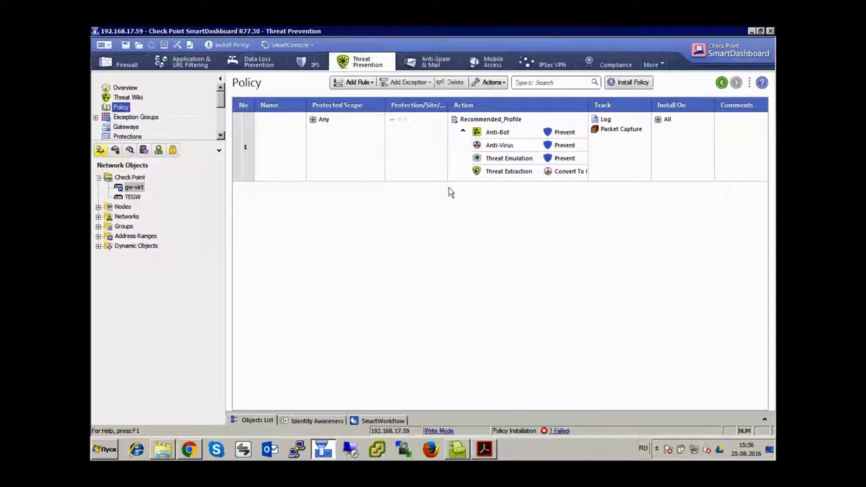
pyautogui.click(481, 119)
pyautogui.doubleClick(481, 121)
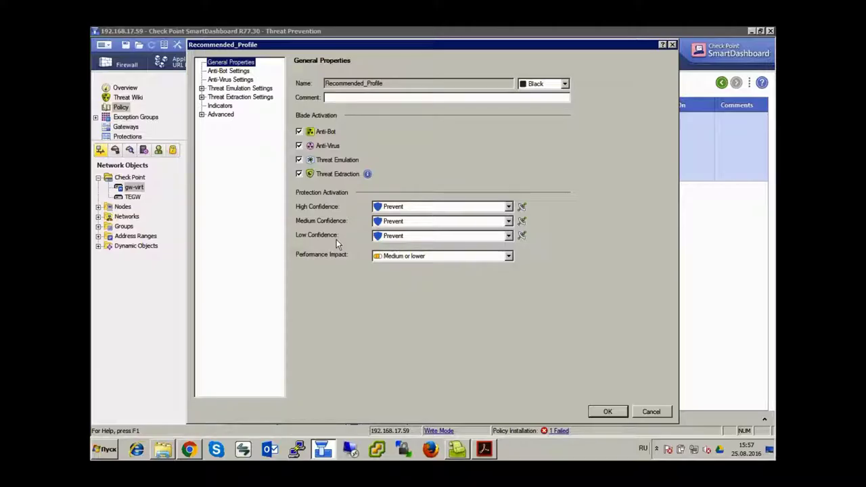
# - Set the profile's Low Confidence and Medium Confidence protection activation to Detect, and close the profile without saving
pyautogui.click(384, 240)
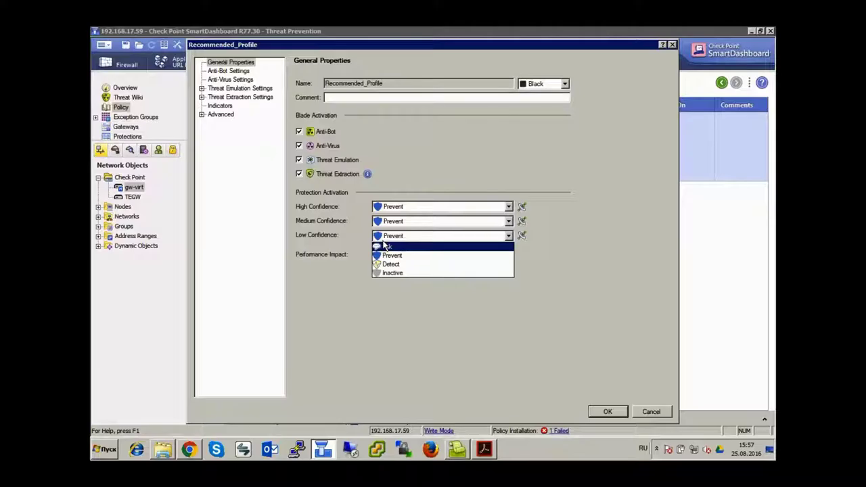
pyautogui.click(396, 264)
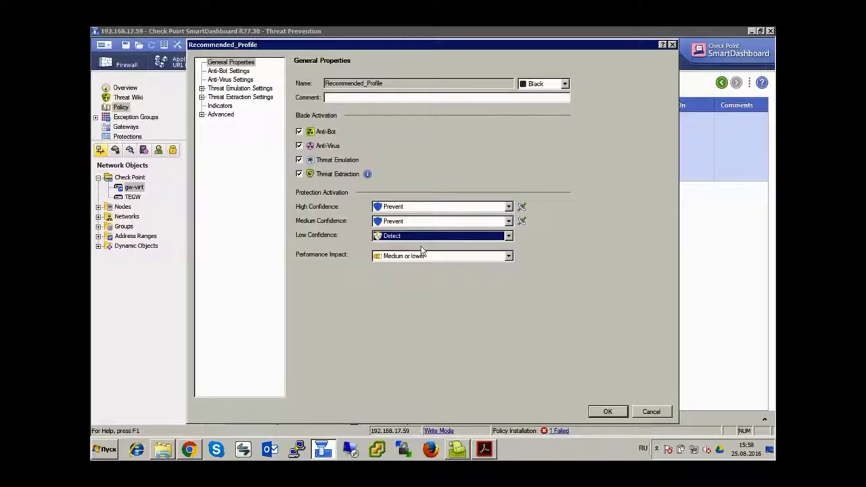
pyautogui.click(397, 221)
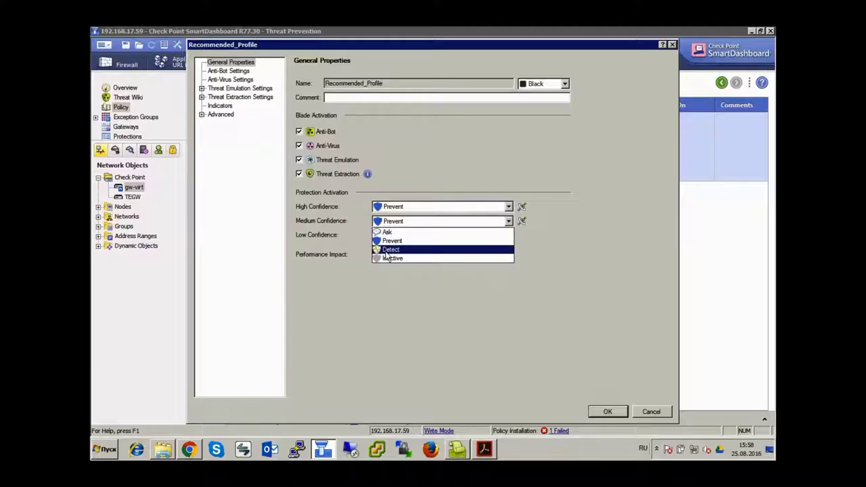
pyautogui.click(391, 250)
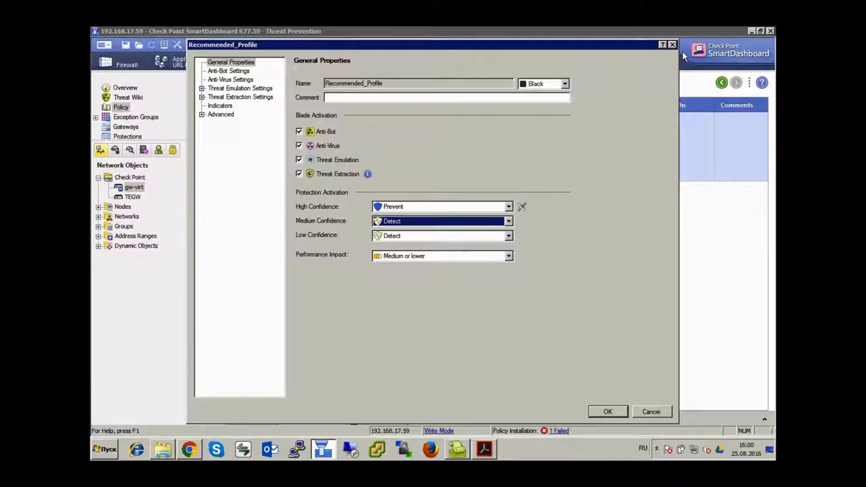
pyautogui.click(672, 44)
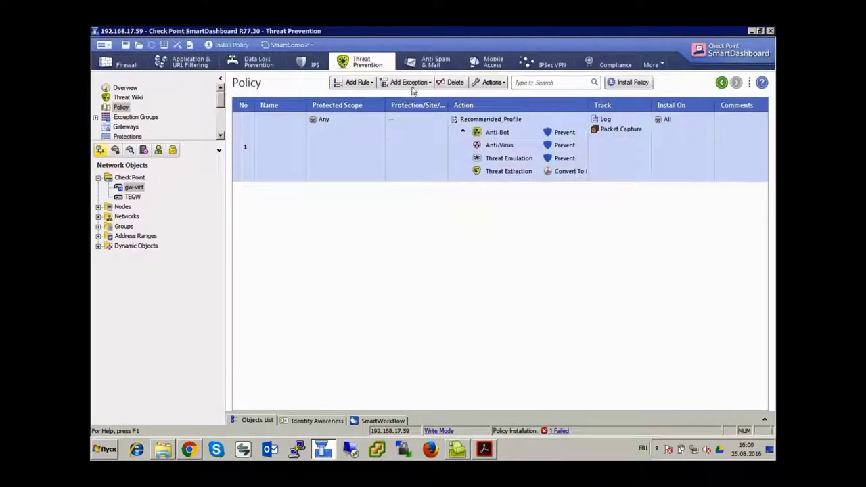
# - View the IPS overview and return to the UserCheck messages of Application & URL Filtering
pyautogui.click(302, 60)
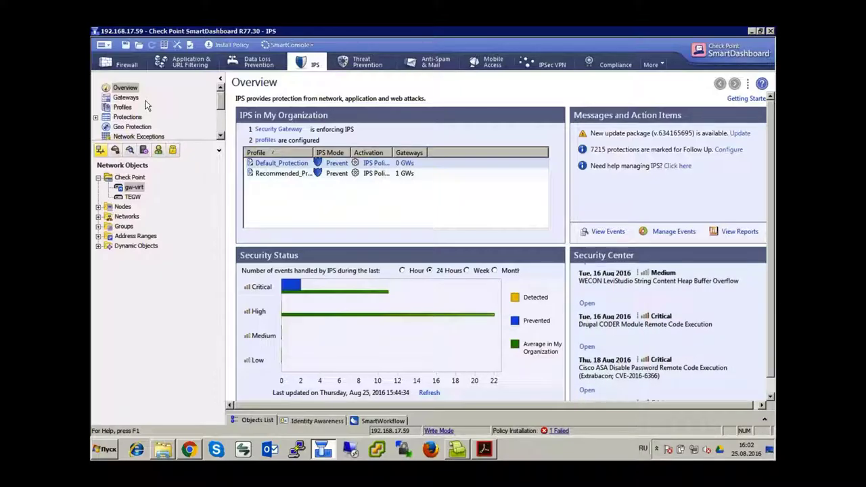
pyautogui.click(182, 62)
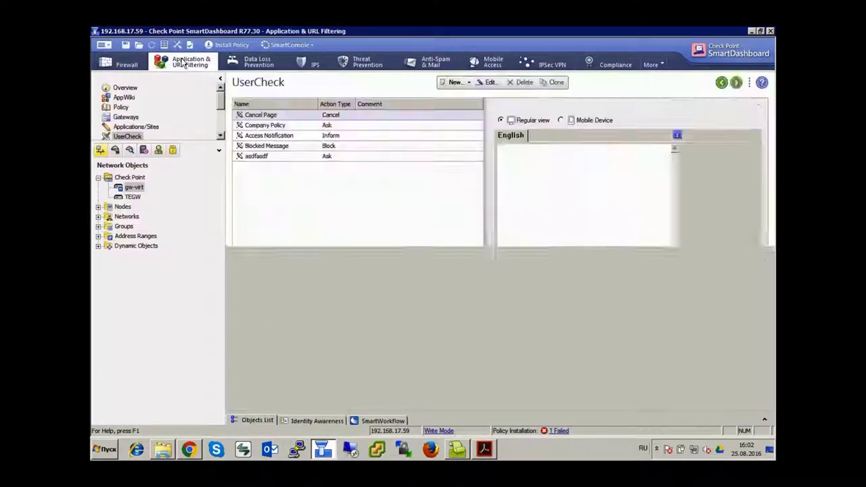